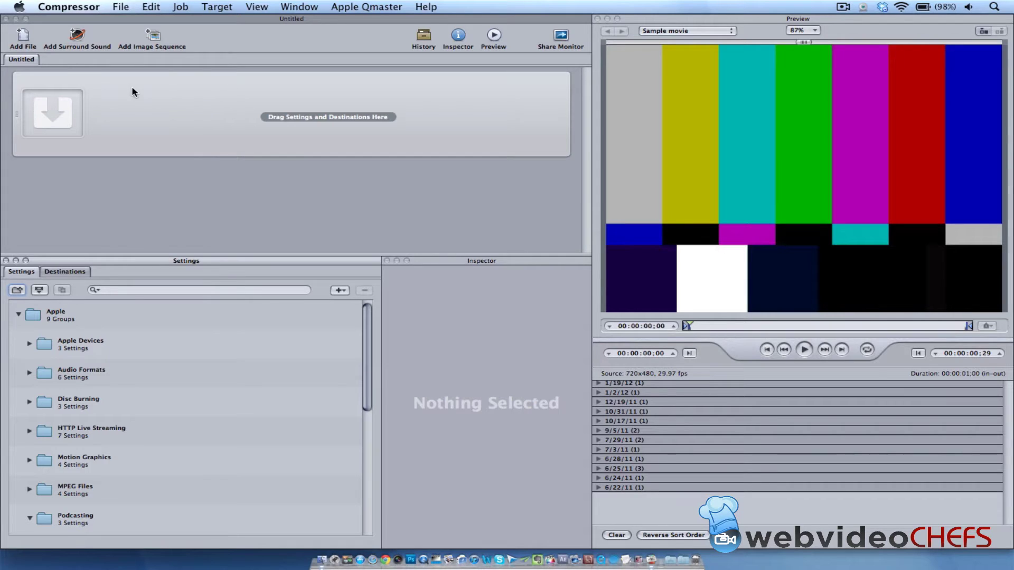
Add chipdizard_demoreel.mov from the Movies demo reel folder as a job and show a frame in its thumbnail.
{"action": "left_click", "coordinate": [22, 46]}
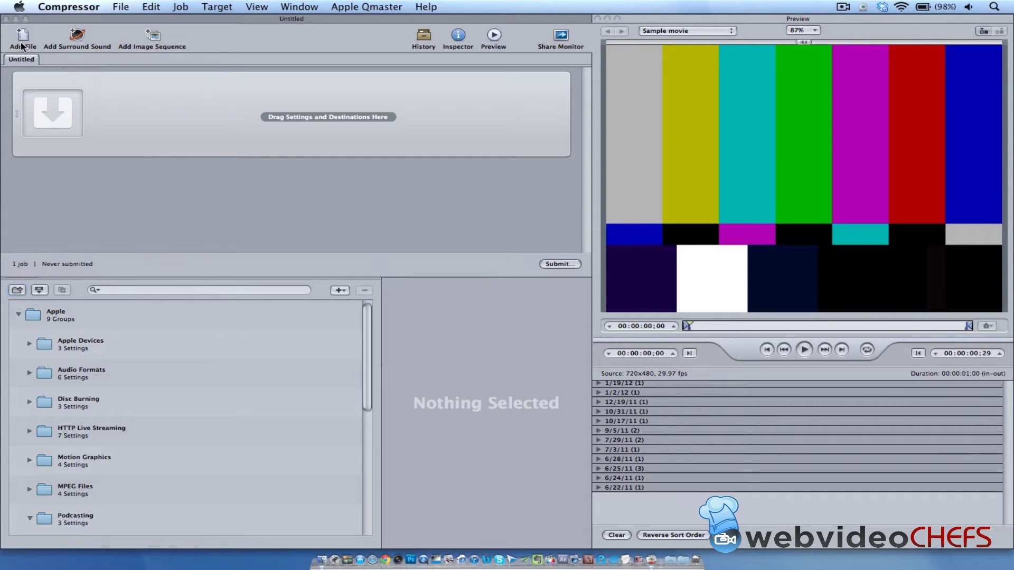
{"action": "left_click", "coordinate": [21, 46]}
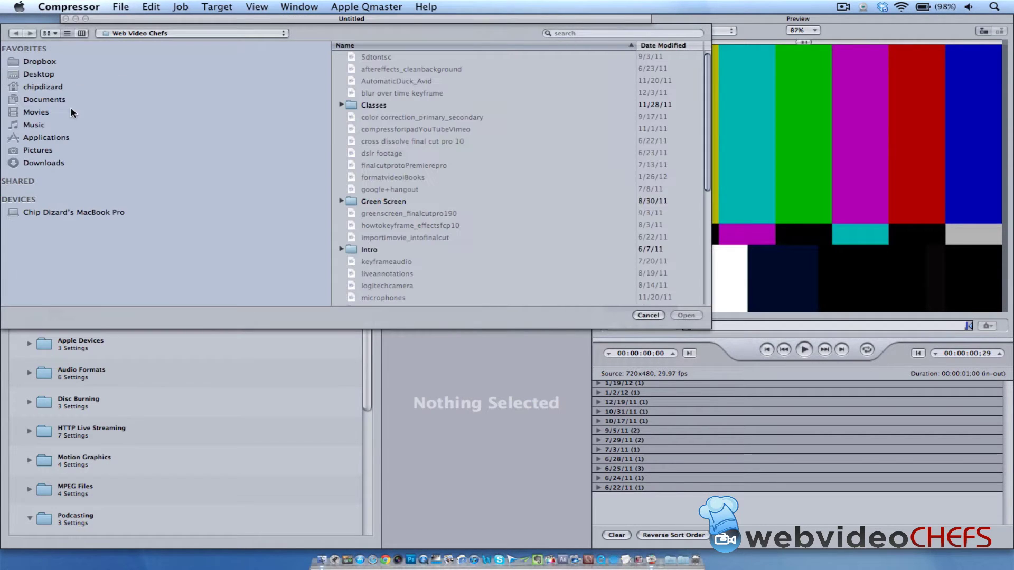
{"action": "left_click", "coordinate": [37, 112]}
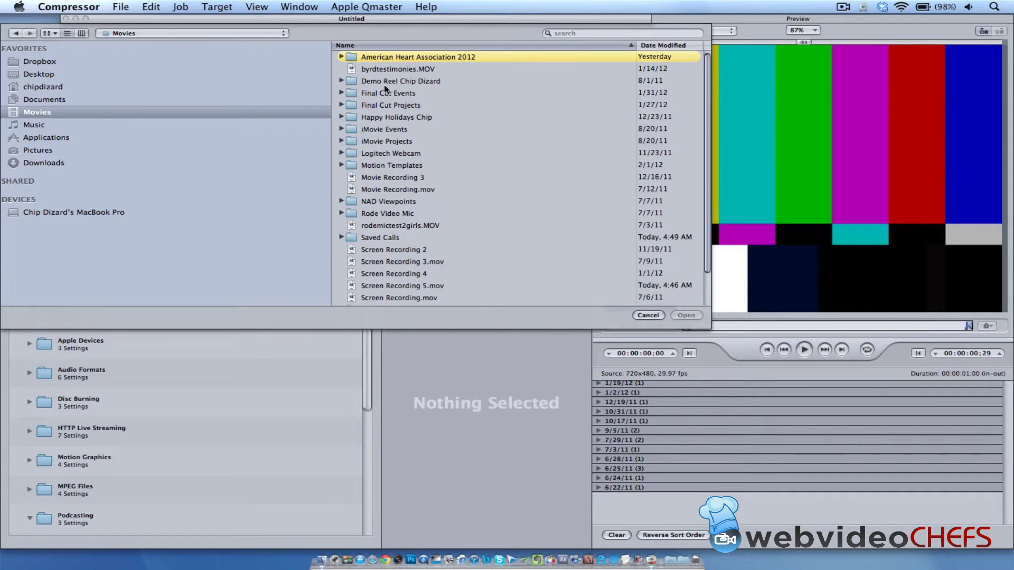
{"action": "left_click", "coordinate": [386, 82]}
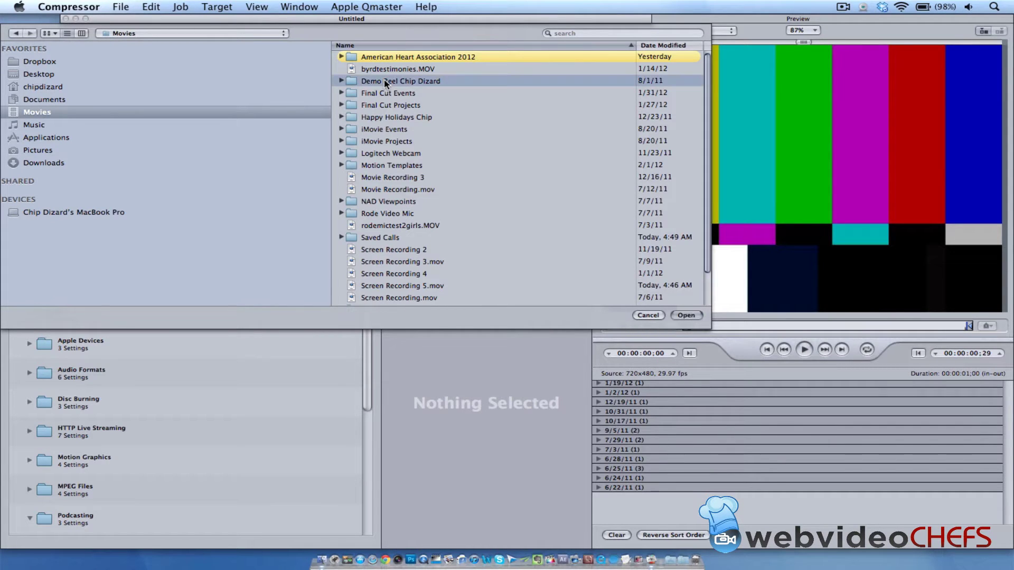
{"action": "double_click", "coordinate": [355, 84]}
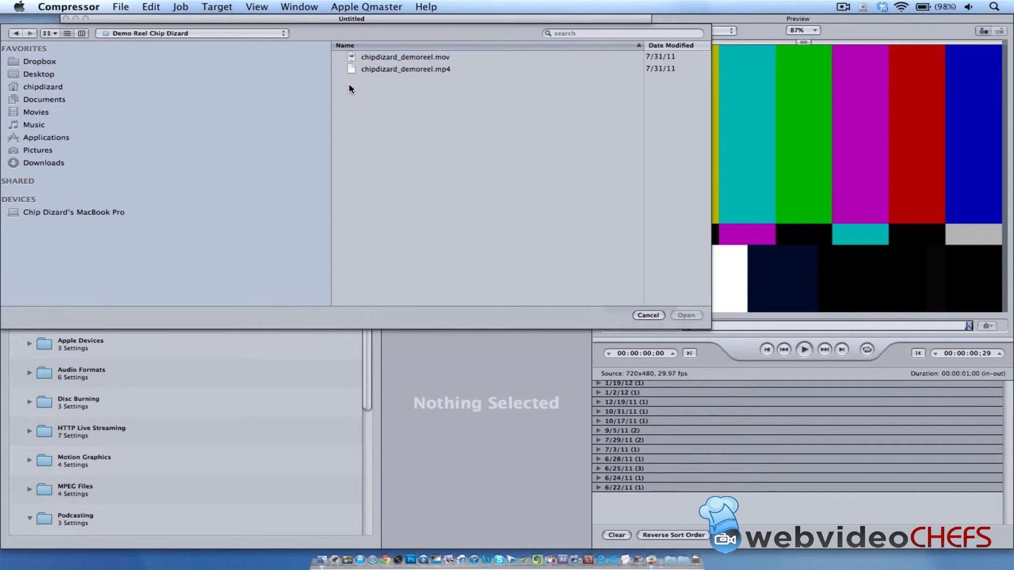
{"action": "double_click", "coordinate": [381, 62]}
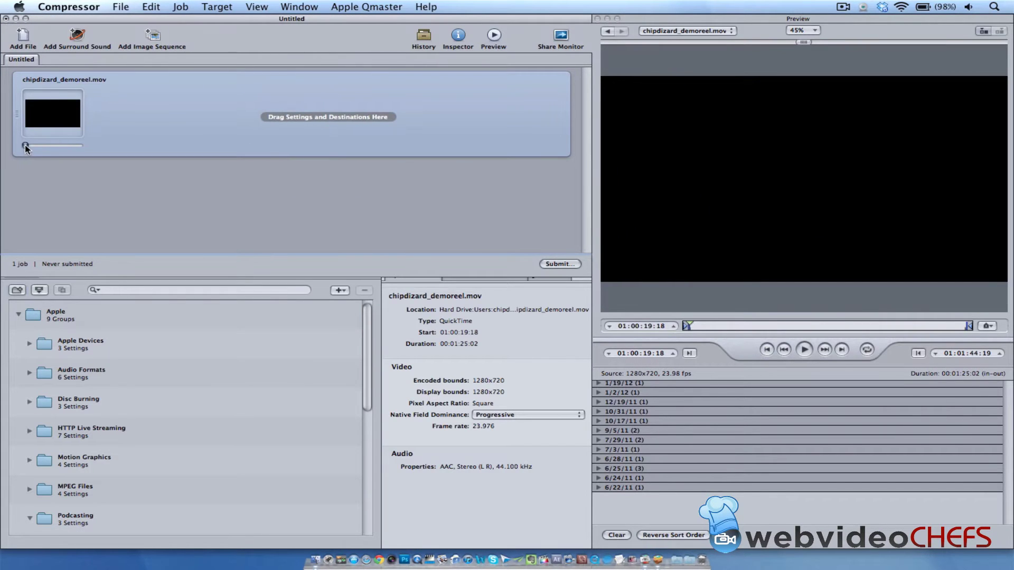
{"action": "left_click_drag", "start_coordinate": [25, 144], "coordinate": [38, 145]}
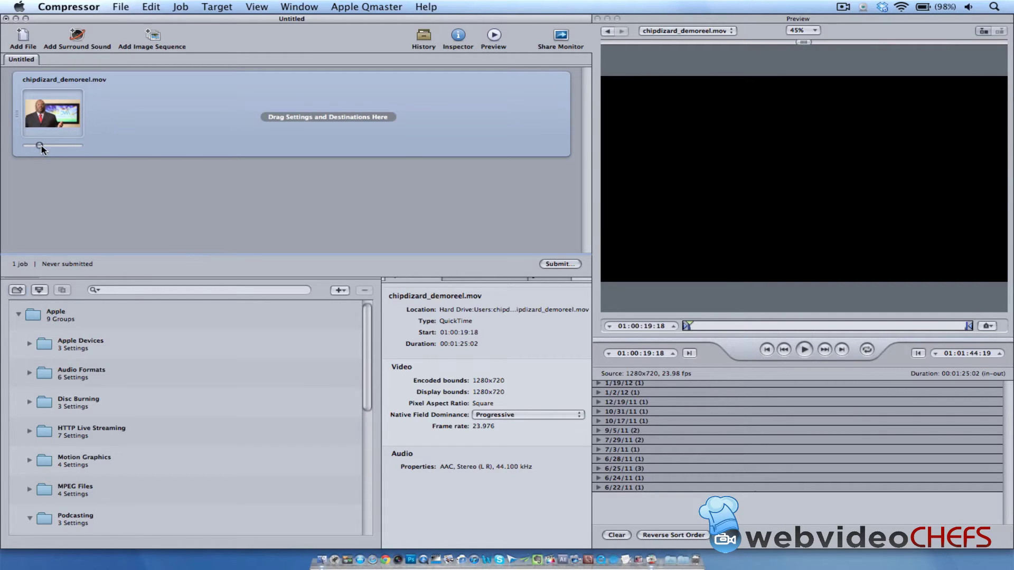
{"action": "left_click_drag", "start_coordinate": [39, 145], "coordinate": [32, 146]}
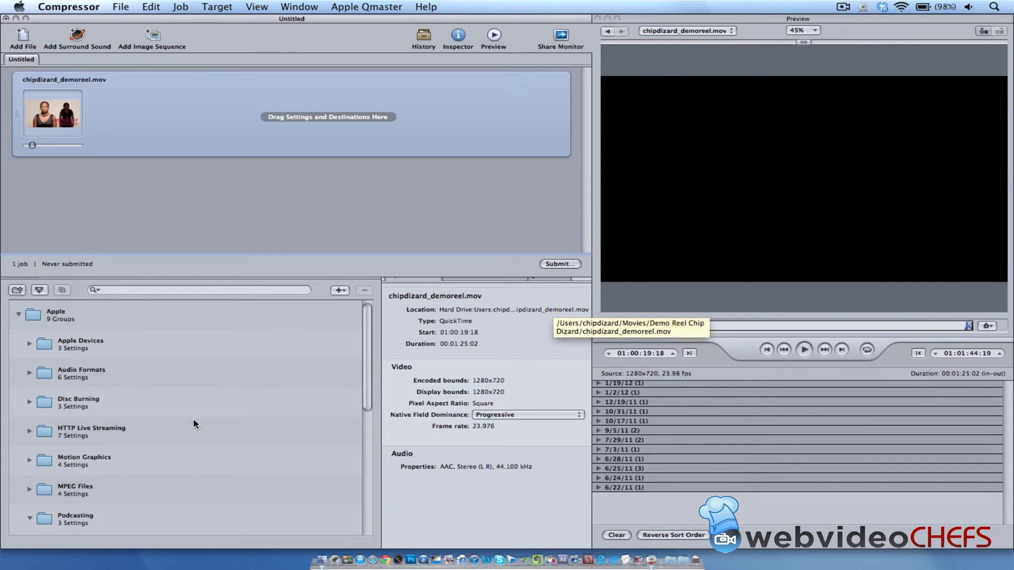
Apply the HD for Apple Devices (5 Mbps) setting to the job.
{"action": "left_click", "coordinate": [27, 344]}
{"action": "left_click", "coordinate": [29, 343]}
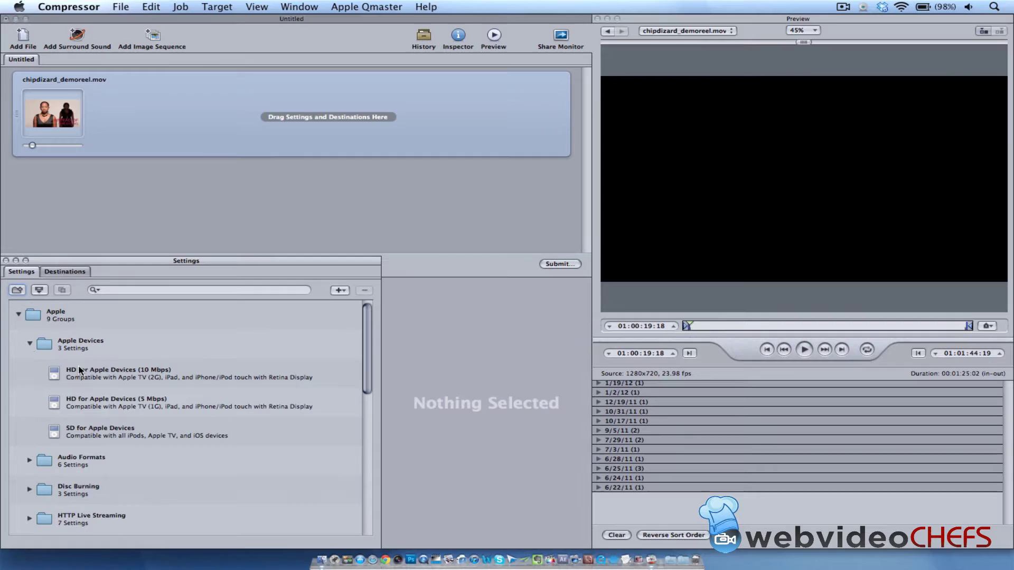
{"action": "left_click", "coordinate": [116, 406]}
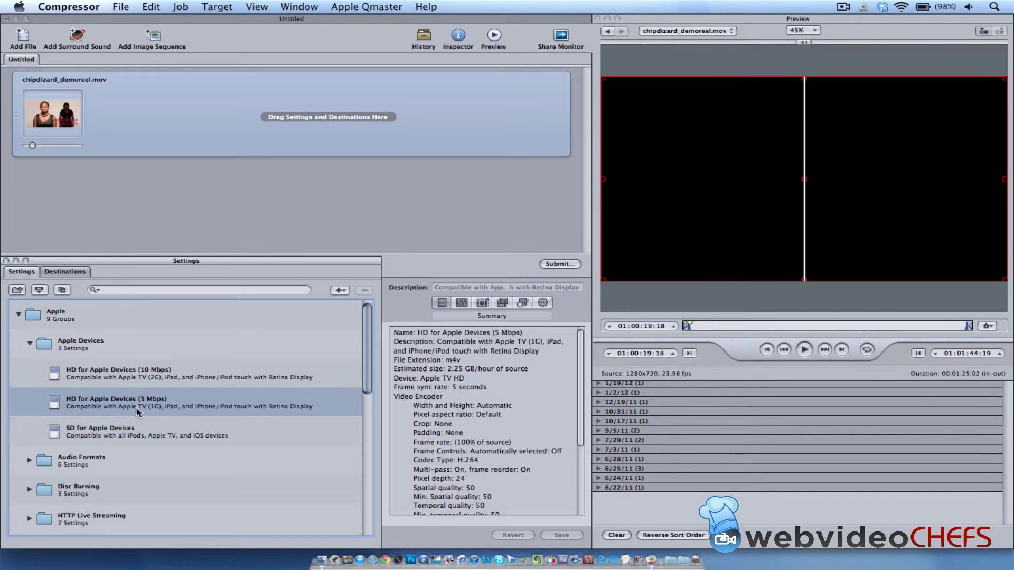
{"action": "left_click_drag", "start_coordinate": [241, 406], "coordinate": [220, 108]}
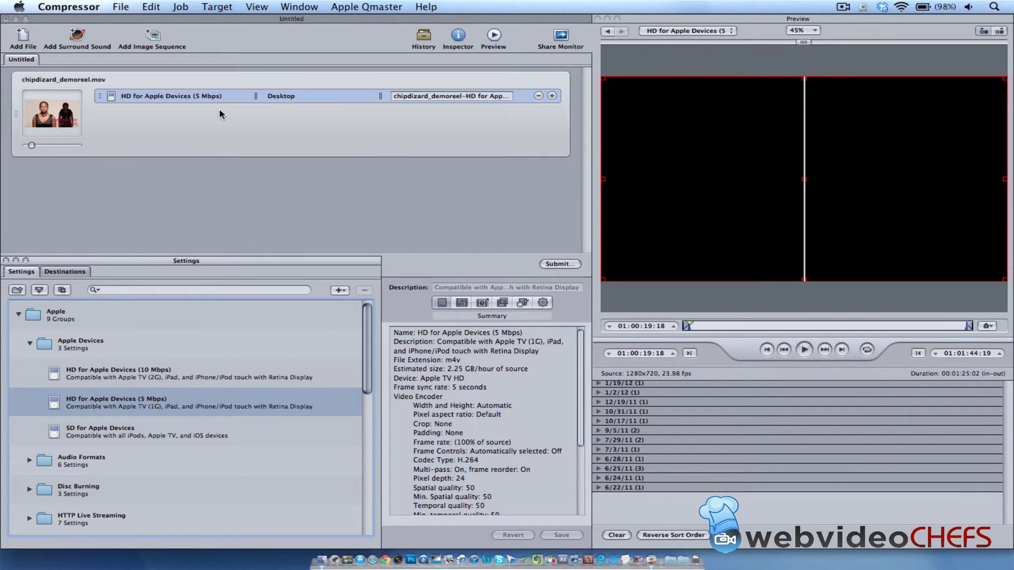
Set the target's destination to the Output video folder on the Desktop.
{"action": "right_click", "coordinate": [280, 99]}
{"action": "mouse_move", "coordinate": [368, 157]}
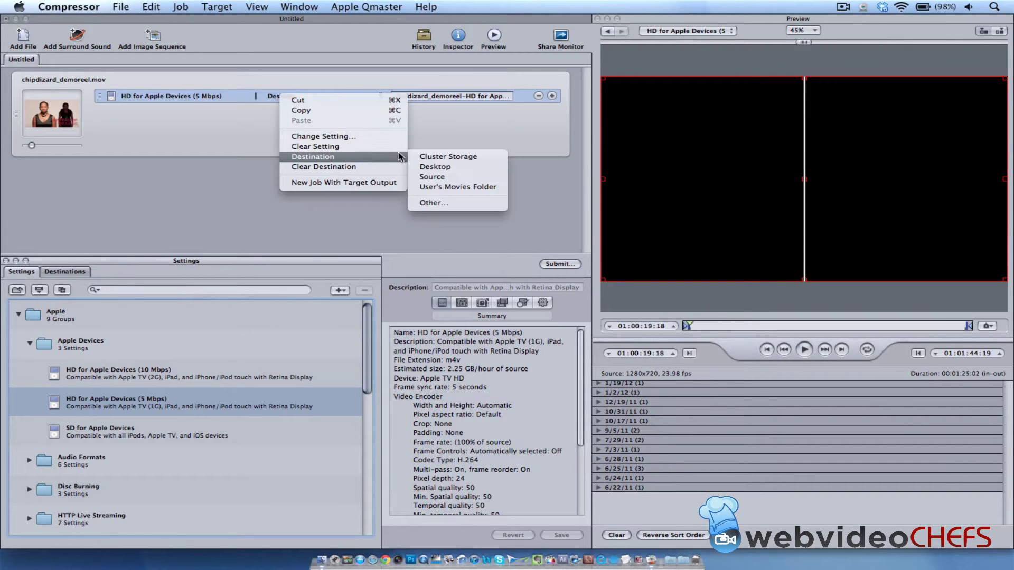
{"action": "left_click", "coordinate": [471, 201]}
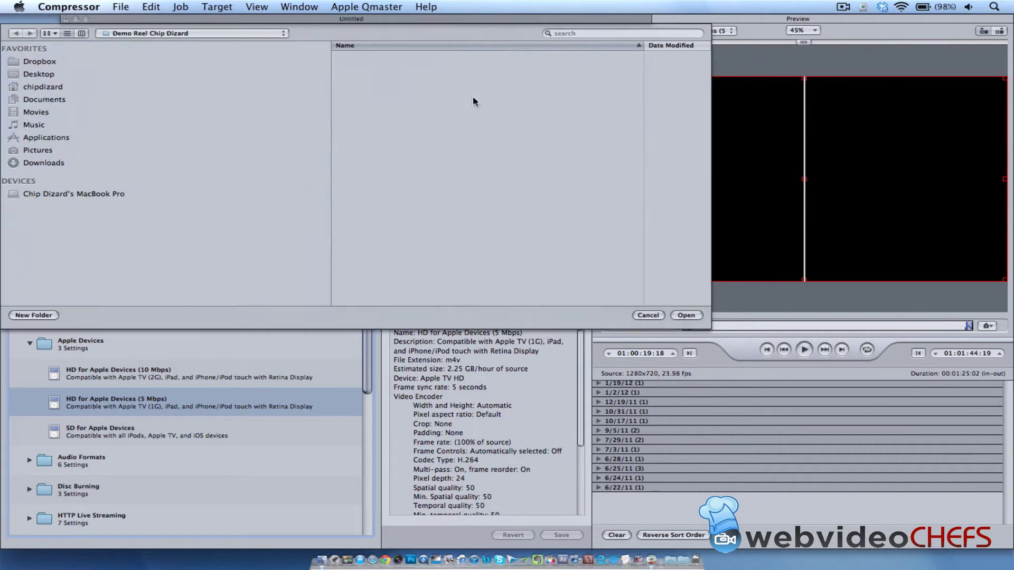
{"action": "left_click", "coordinate": [252, 35]}
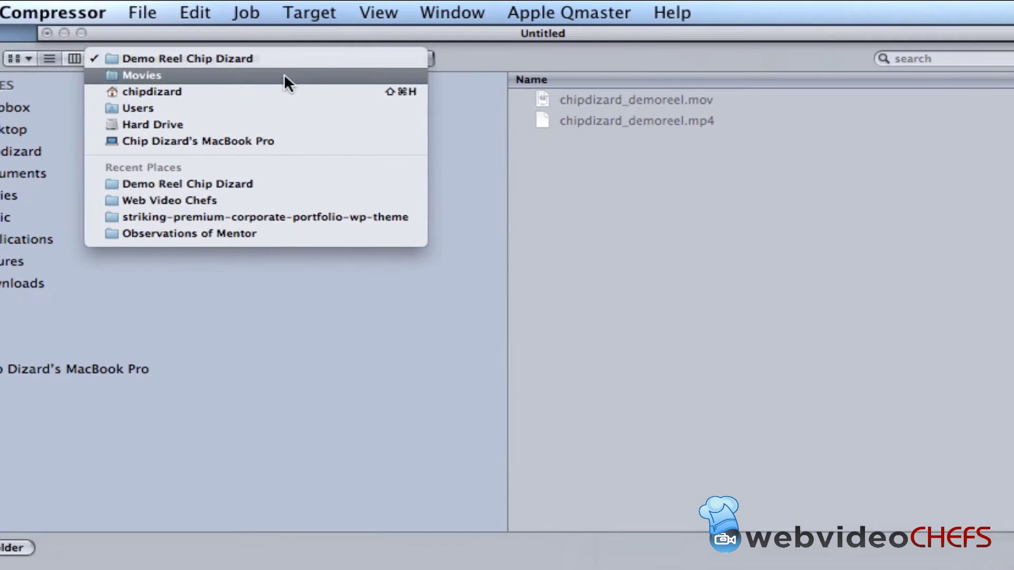
{"action": "left_click", "coordinate": [312, 403]}
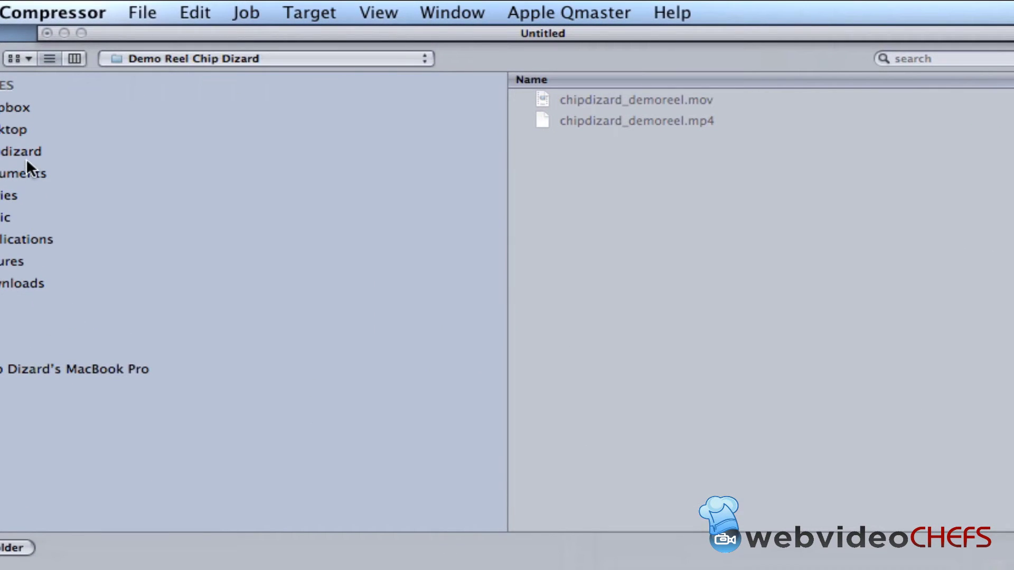
{"action": "left_click", "coordinate": [10, 132]}
{"action": "double_click", "coordinate": [611, 119]}
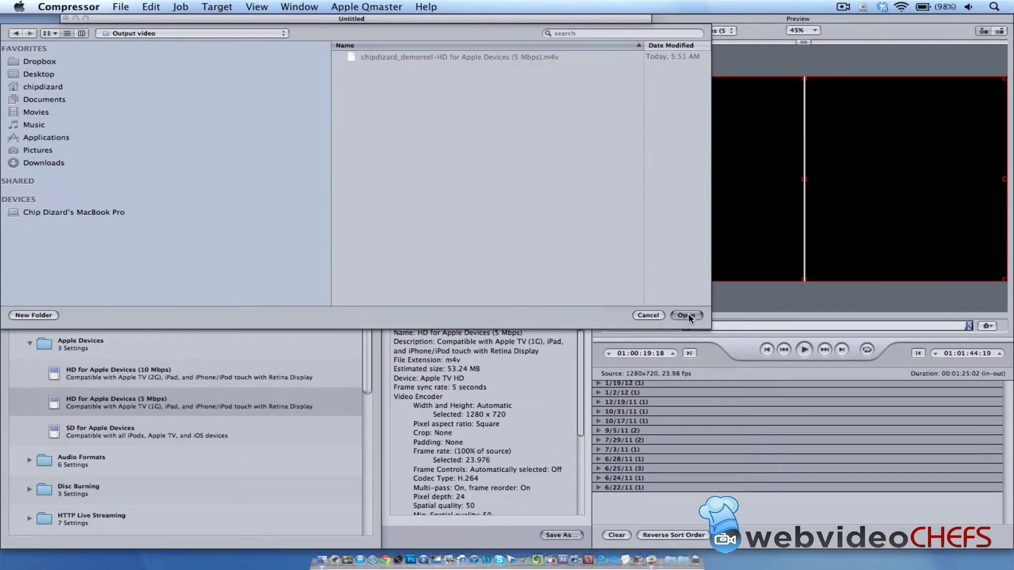
{"action": "left_click", "coordinate": [688, 315]}
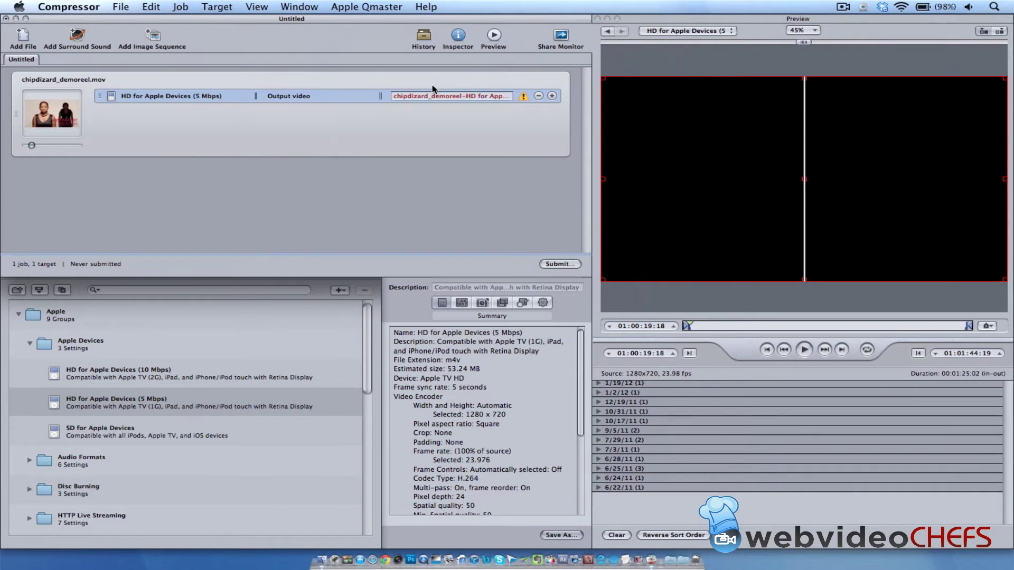
Edit the output file name to watermark.m4v.
{"action": "left_click", "coordinate": [504, 96]}
{"action": "key", "text": "Right"}
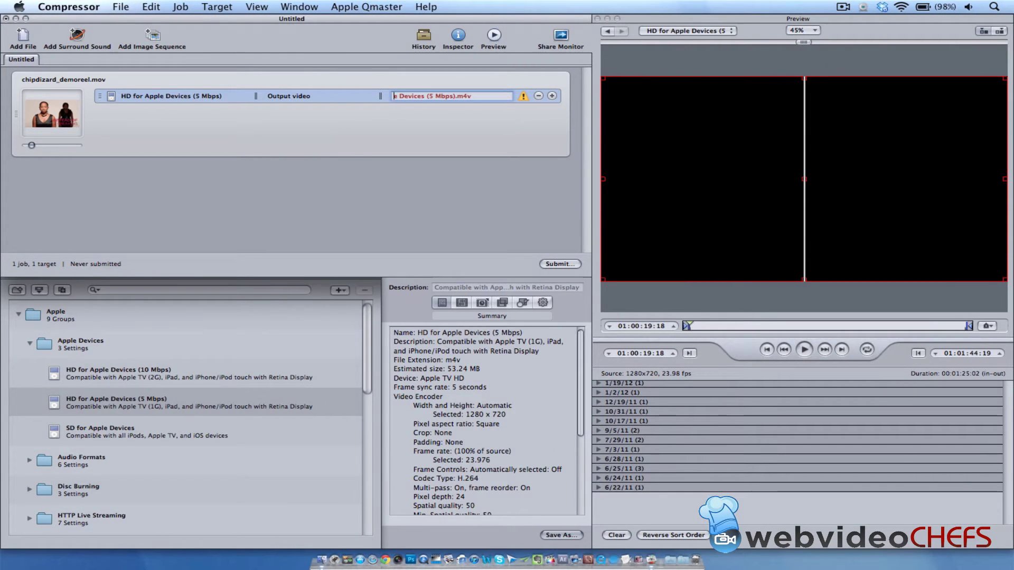
{"action": "key", "text": "Right"}
{"action": "key", "text": "Right"}
{"action": "key", "text": "Right"}
{"action": "key", "text": "Right"}
{"action": "key", "text": "Right"}
{"action": "key", "text": "Right"}
{"action": "key", "text": "Right"}
{"action": "key", "text": "Right"}
{"action": "key", "text": "Right"}
{"action": "key", "text": "Right"}
{"action": "key", "text": "Right"}
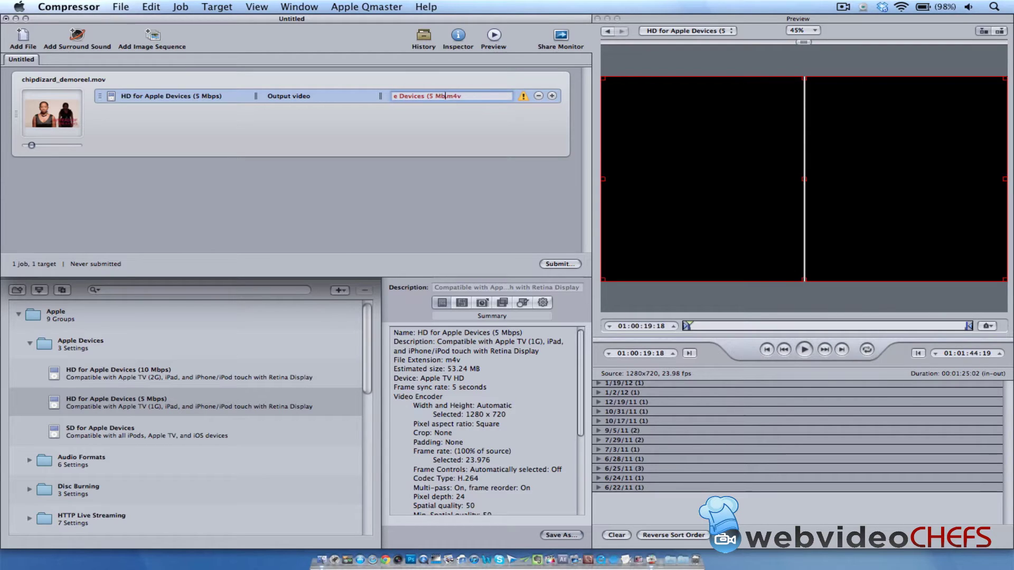
{"action": "type", "text": "2q5"}
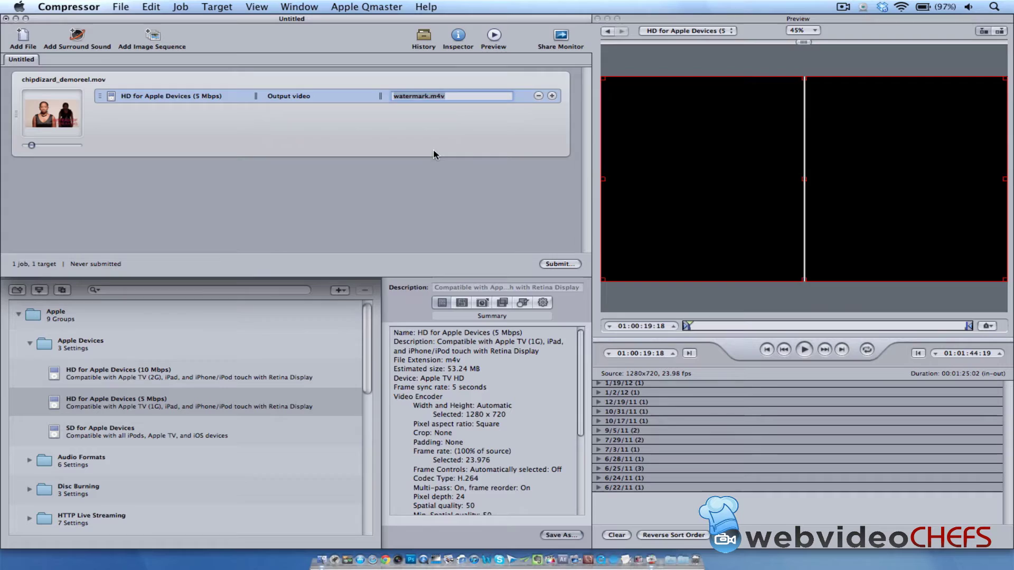
Commit the file name and preview the source job around 01:00:57:16.
{"action": "left_click", "coordinate": [264, 101]}
{"action": "left_click", "coordinate": [264, 100]}
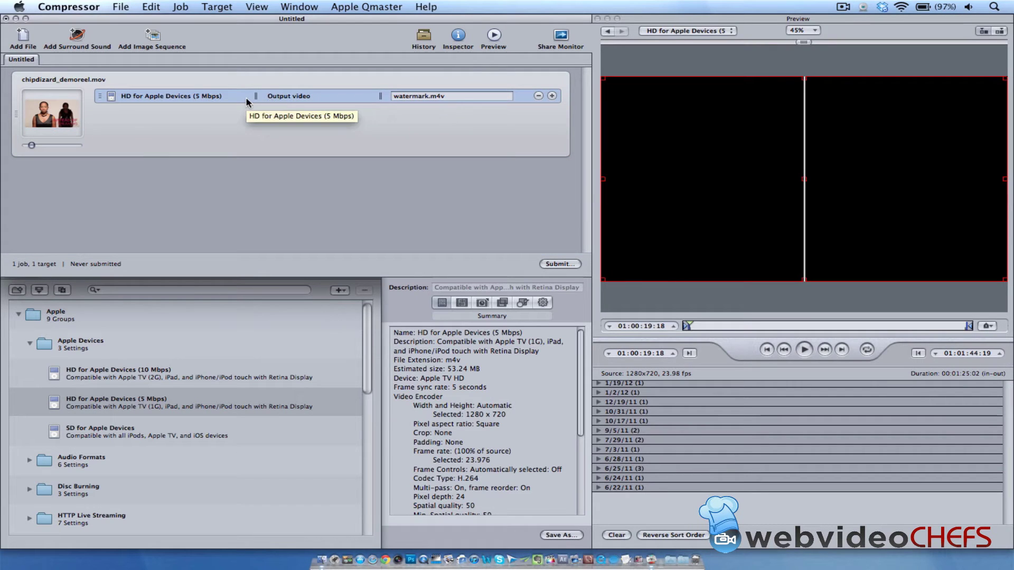
{"action": "left_click", "coordinate": [62, 117]}
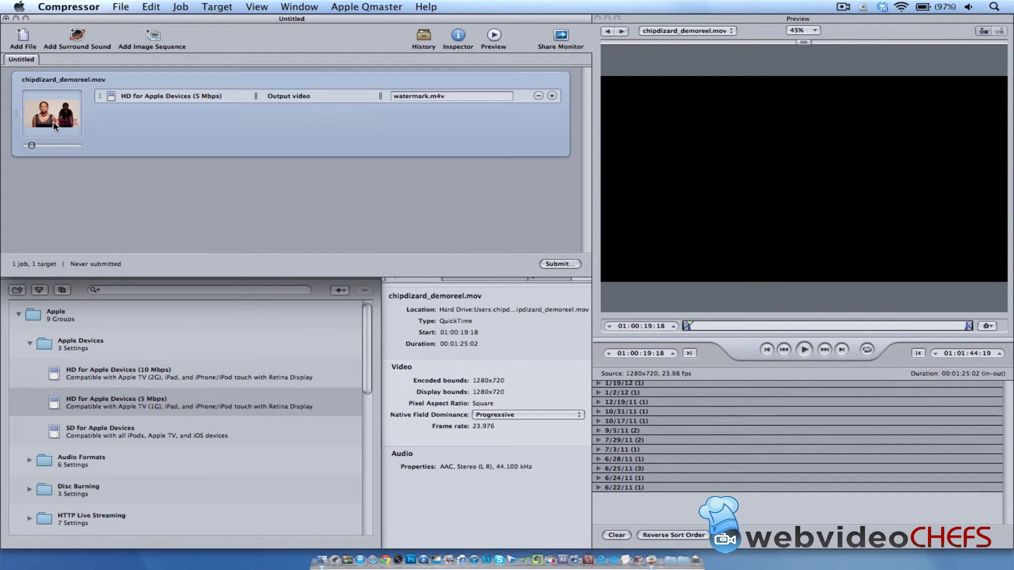
{"action": "left_click", "coordinate": [761, 332]}
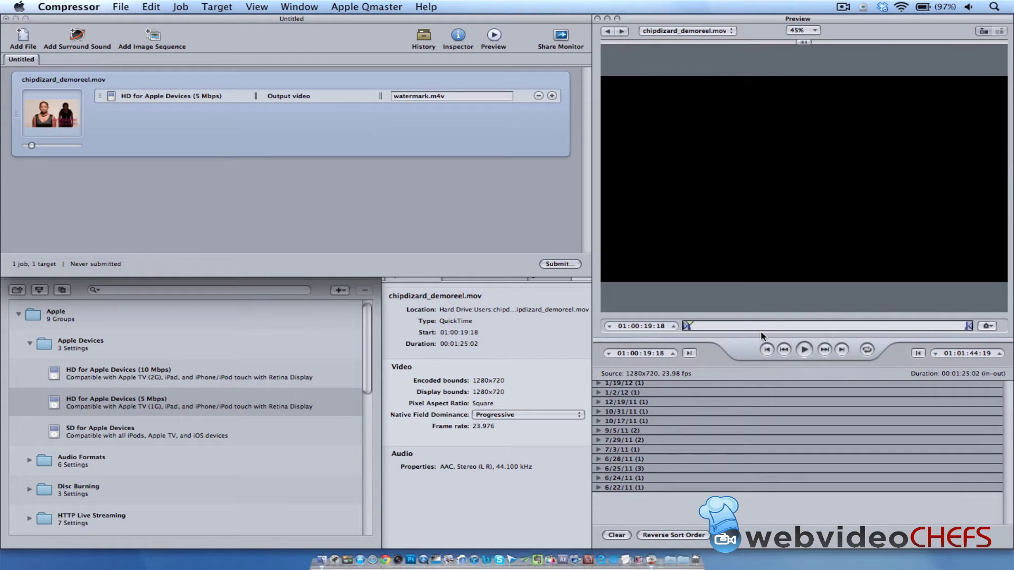
{"action": "left_click_drag", "start_coordinate": [687, 325], "coordinate": [726, 328]}
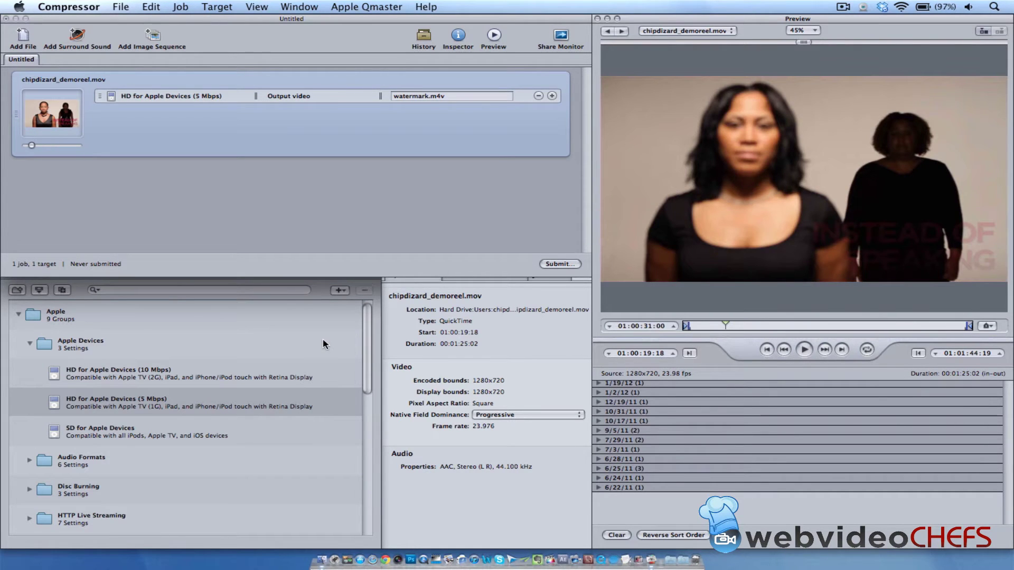
Show the Filters pane for the HD for Apple Devices (5 Mbps) target and scroll the video filters.
{"action": "left_click", "coordinate": [421, 337]}
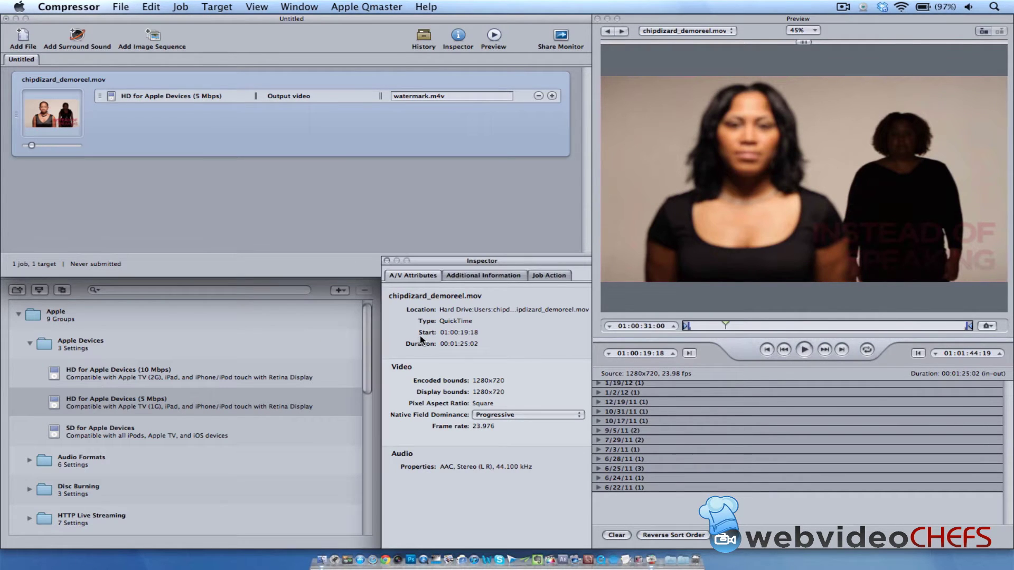
{"action": "left_click", "coordinate": [269, 317]}
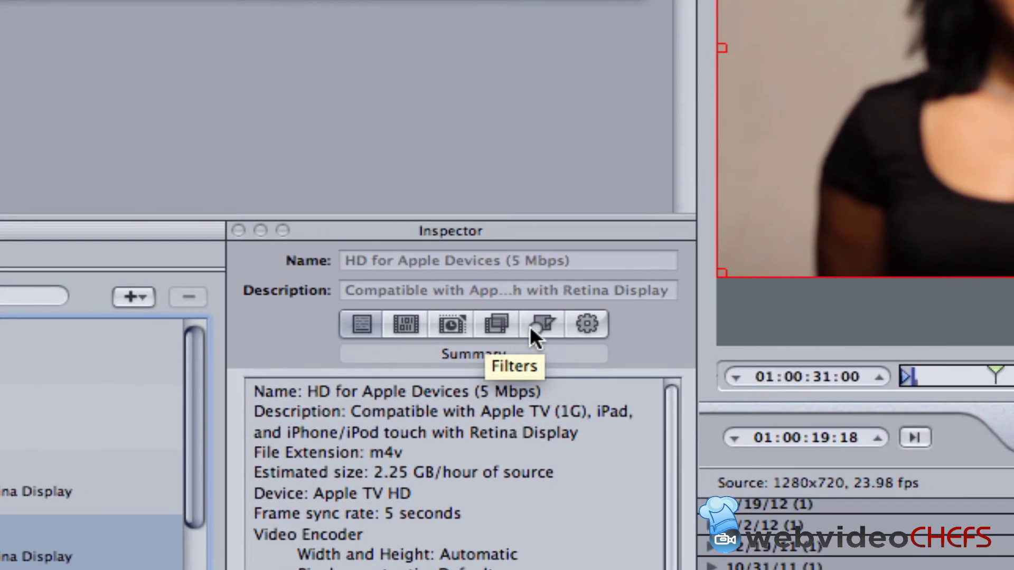
{"action": "left_click", "coordinate": [499, 321]}
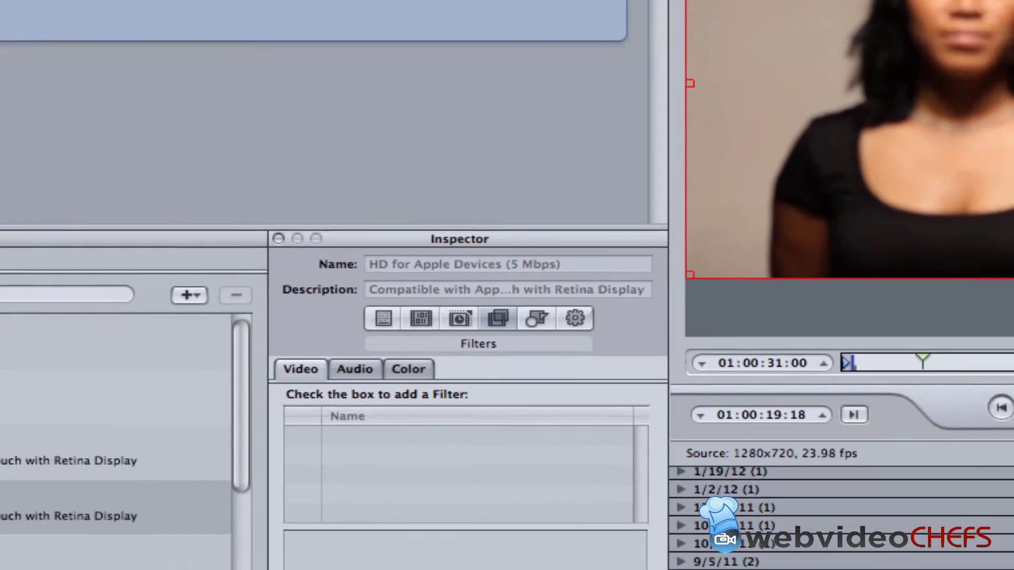
{"action": "left_click", "coordinate": [328, 94]}
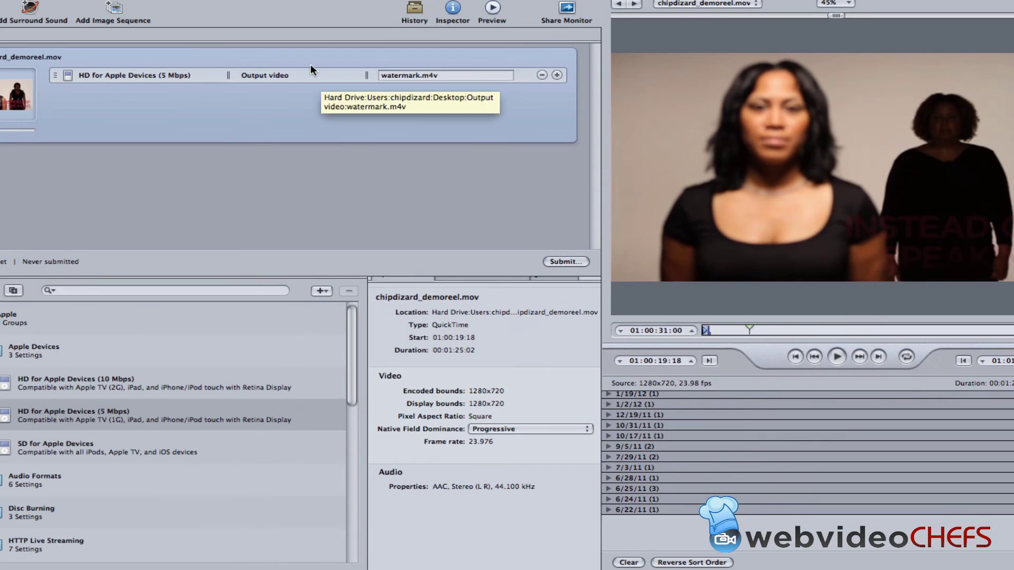
{"action": "left_click", "coordinate": [311, 74]}
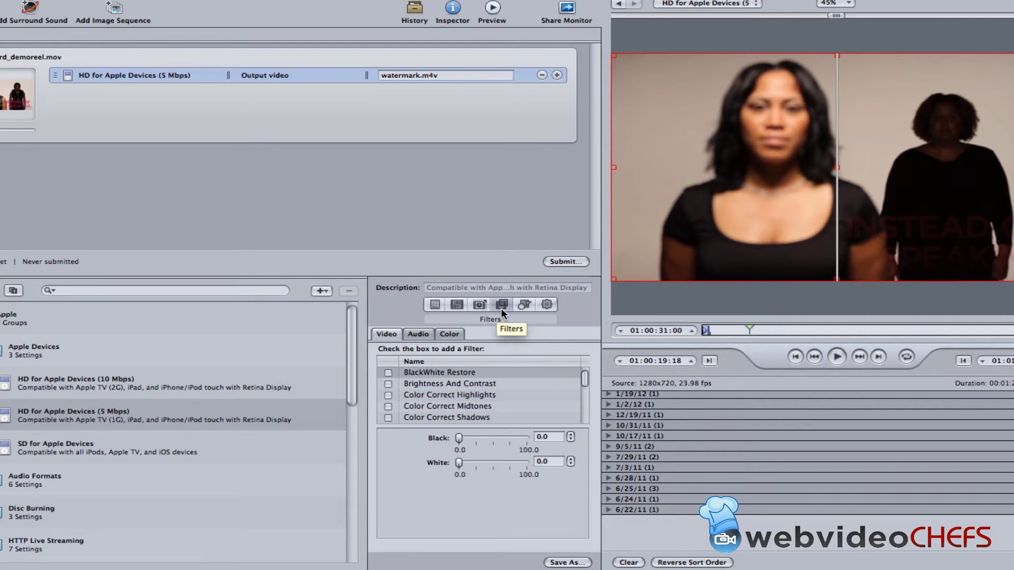
{"action": "left_click_drag", "start_coordinate": [584, 380], "coordinate": [585, 413]}
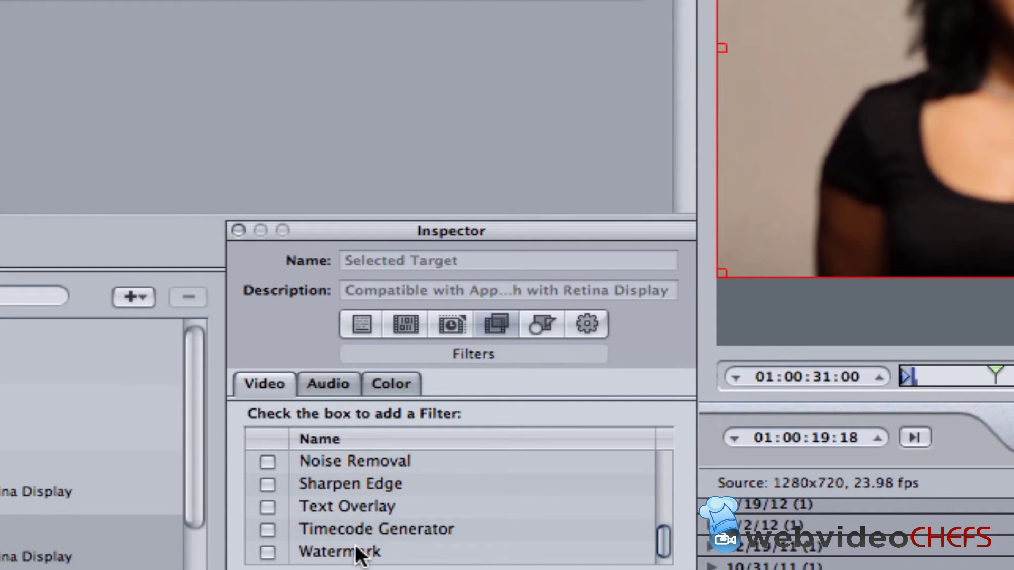
Enable the Watermark filter with position set to Lower Center.
{"action": "left_click", "coordinate": [347, 556]}
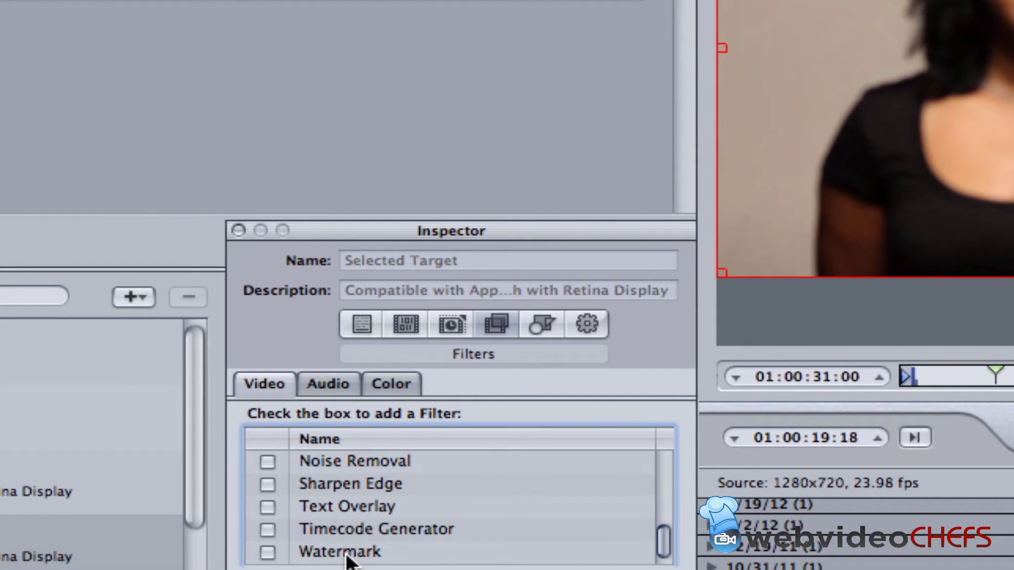
{"action": "left_click", "coordinate": [347, 554]}
{"action": "left_click", "coordinate": [421, 309]}
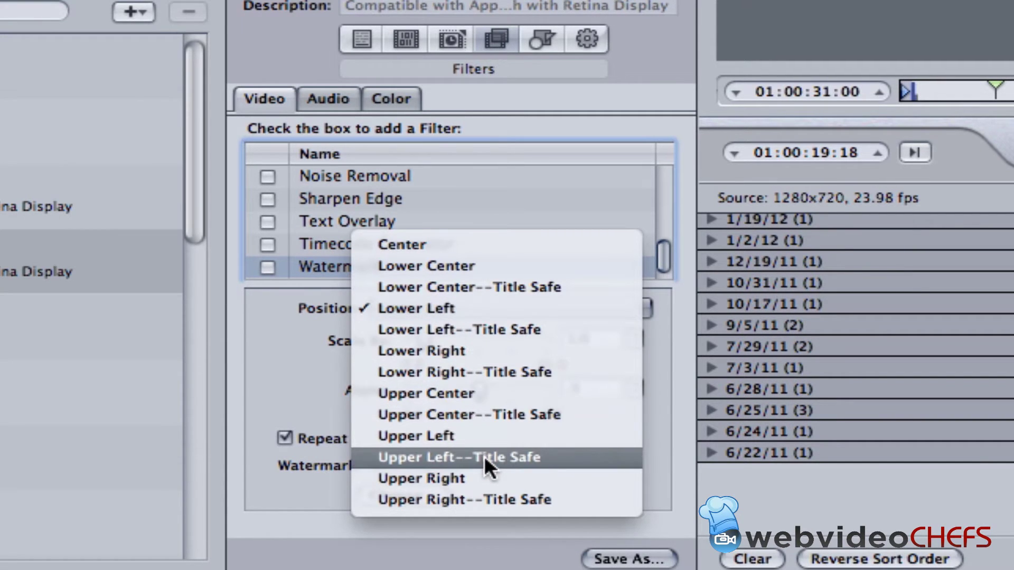
{"action": "left_click", "coordinate": [465, 261]}
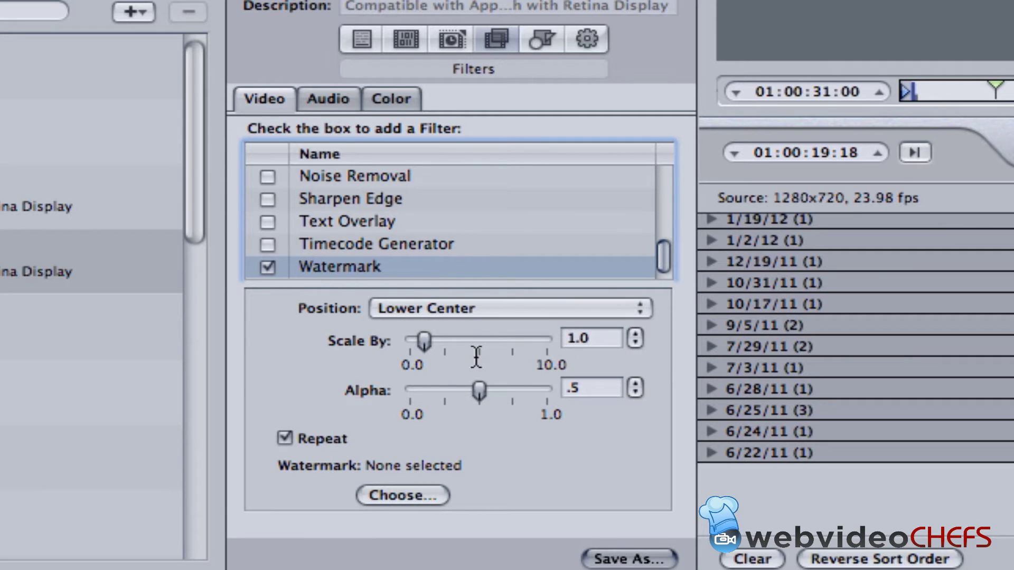
Choose wvc_logo_transparent.png from Documents > Web Video Chefs as the watermark image.
{"action": "left_click", "coordinate": [402, 490]}
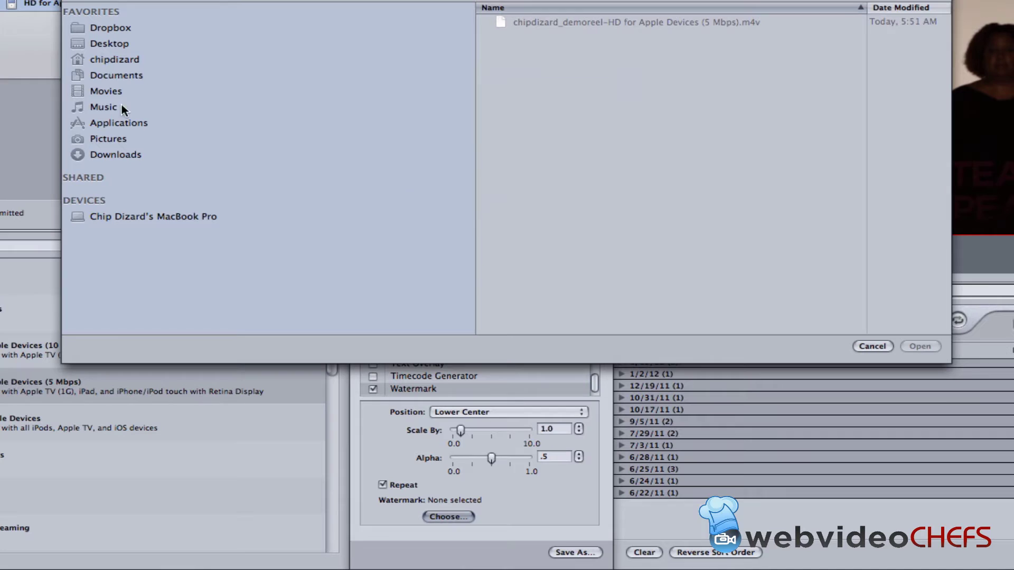
{"action": "left_click", "coordinate": [115, 74]}
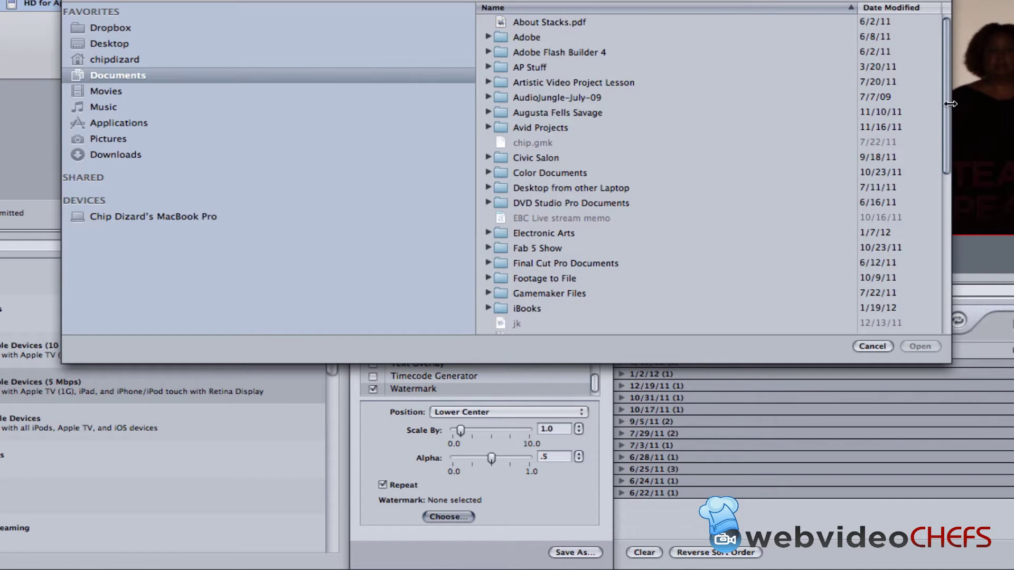
{"action": "left_click_drag", "start_coordinate": [944, 113], "coordinate": [954, 309]}
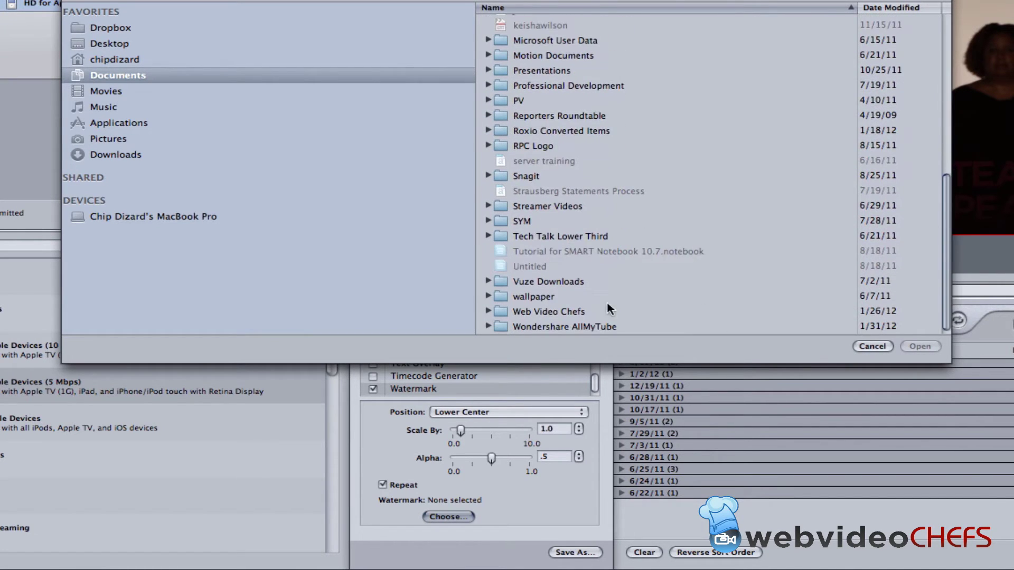
{"action": "double_click", "coordinate": [574, 313]}
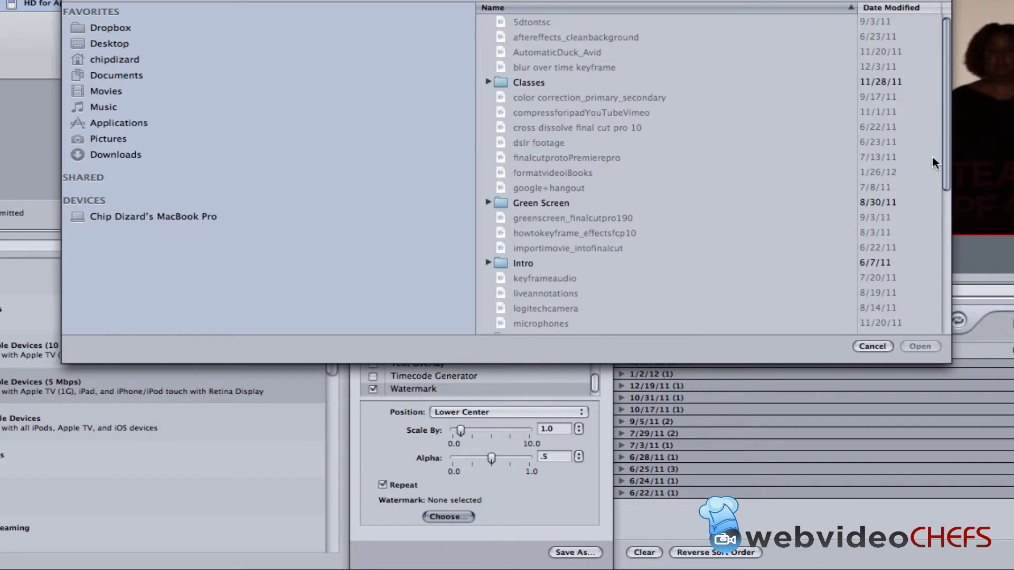
{"action": "left_click_drag", "start_coordinate": [945, 163], "coordinate": [954, 341]}
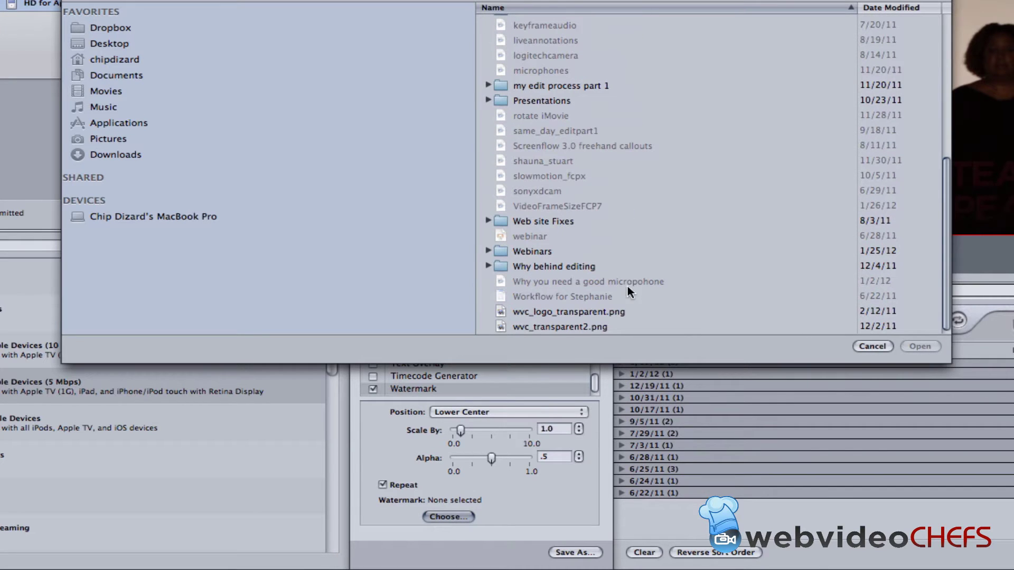
{"action": "left_click", "coordinate": [572, 311]}
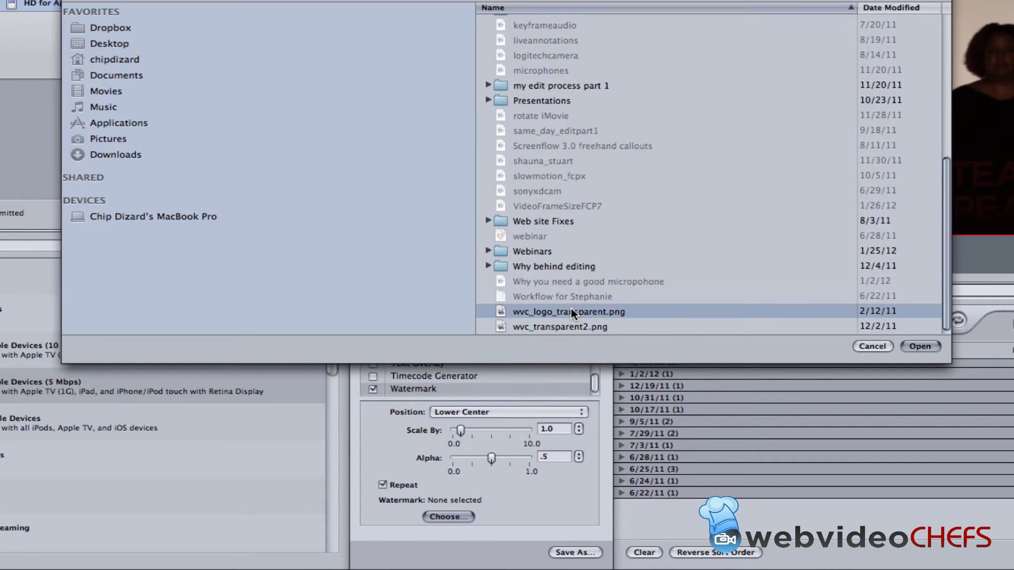
{"action": "left_click", "coordinate": [571, 327]}
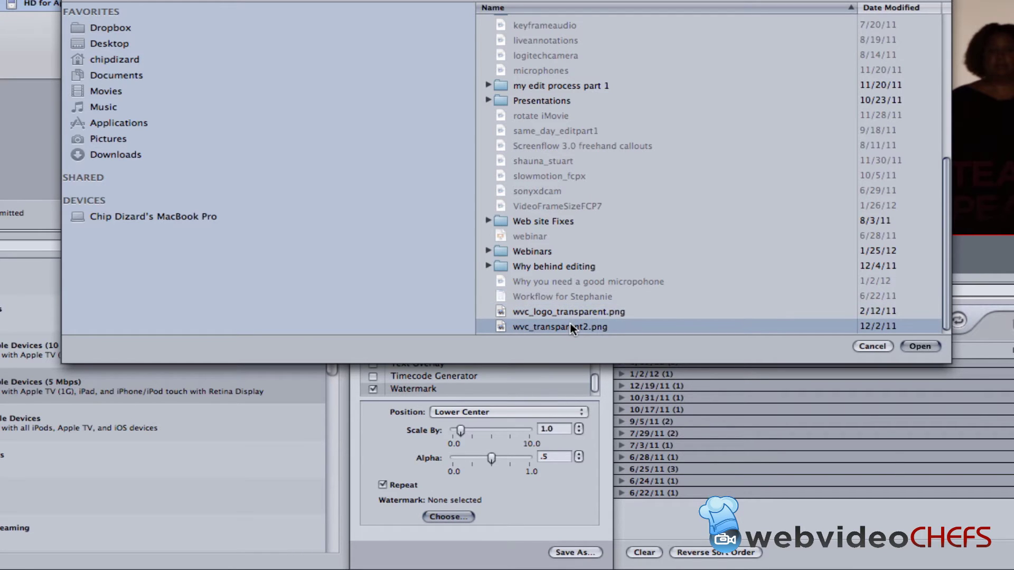
{"action": "double_click", "coordinate": [569, 311]}
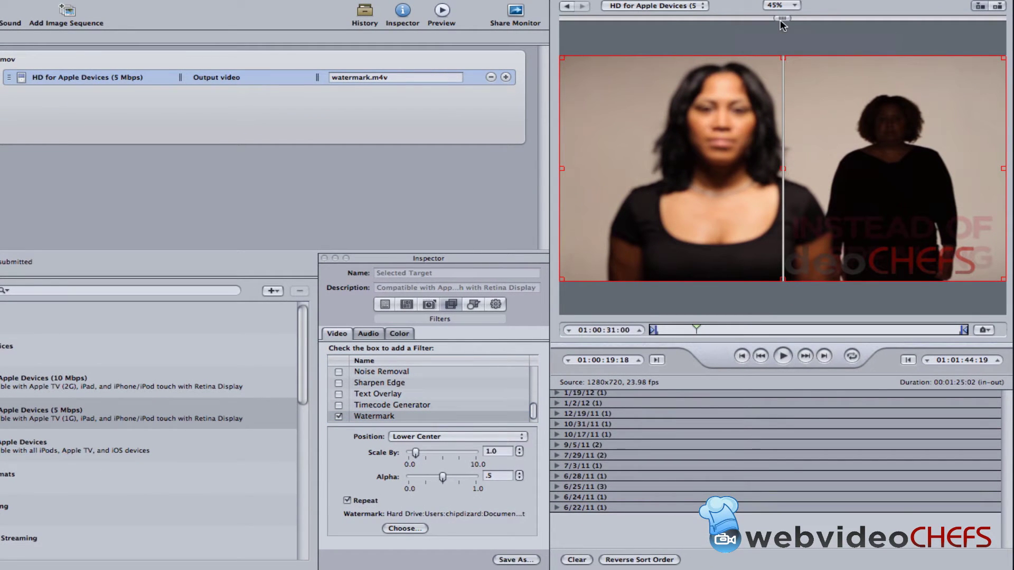
Move the watermark to Upper Center, previewing a frame around 01:00:36.
{"action": "left_click_drag", "start_coordinate": [782, 19], "coordinate": [573, 59]}
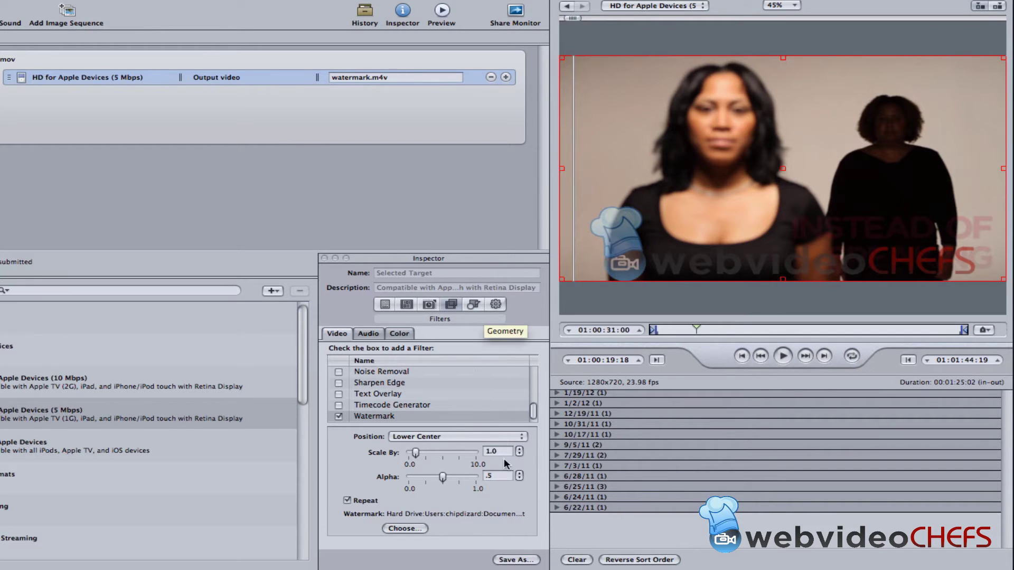
{"action": "left_click_drag", "start_coordinate": [729, 328], "coordinate": [718, 331]}
{"action": "left_click", "coordinate": [473, 436]}
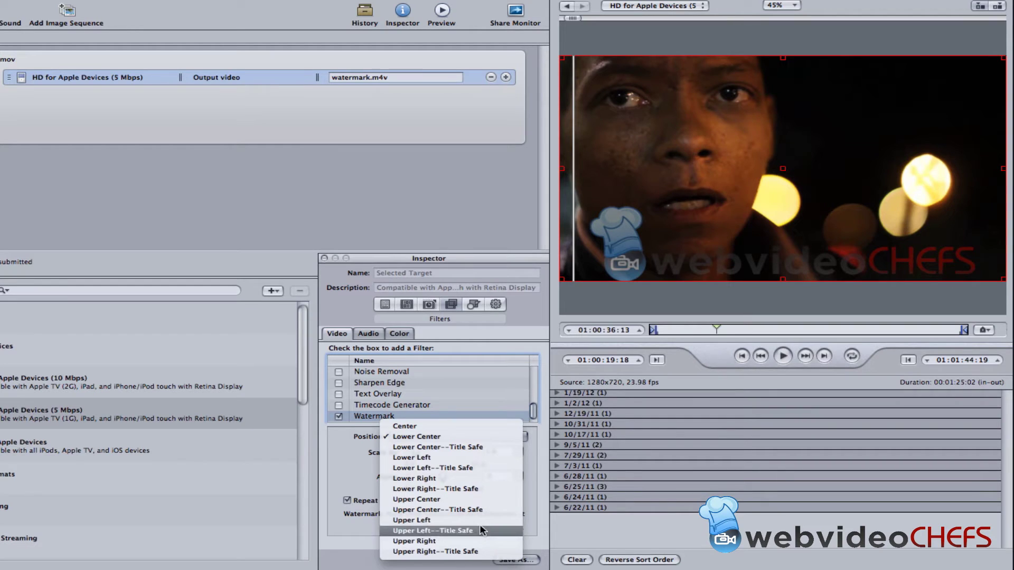
{"action": "left_click", "coordinate": [476, 500]}
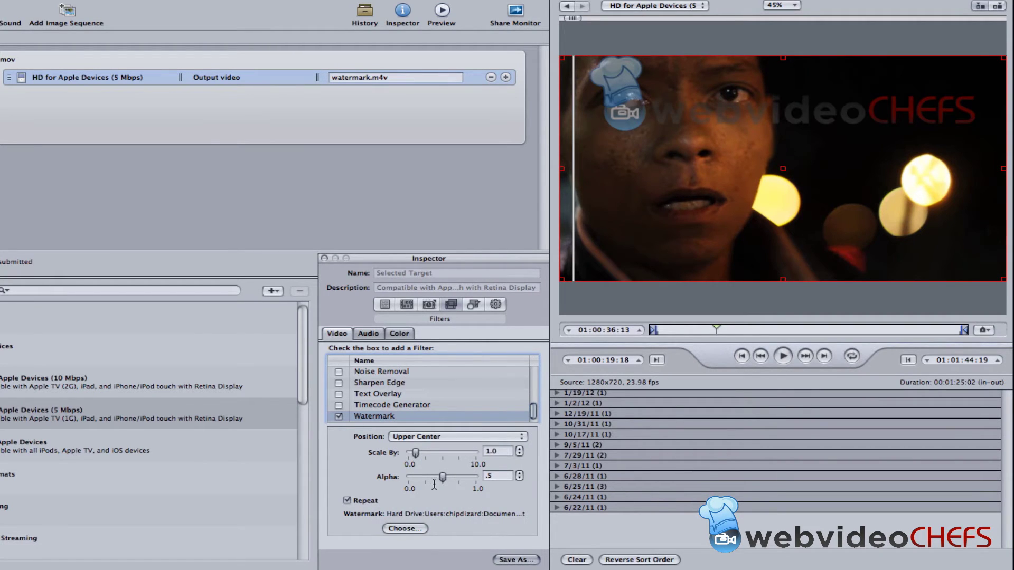
Set the watermark scale to .6 and its alpha to .5.
{"action": "left_click", "coordinate": [520, 455]}
{"action": "left_click", "coordinate": [519, 455]}
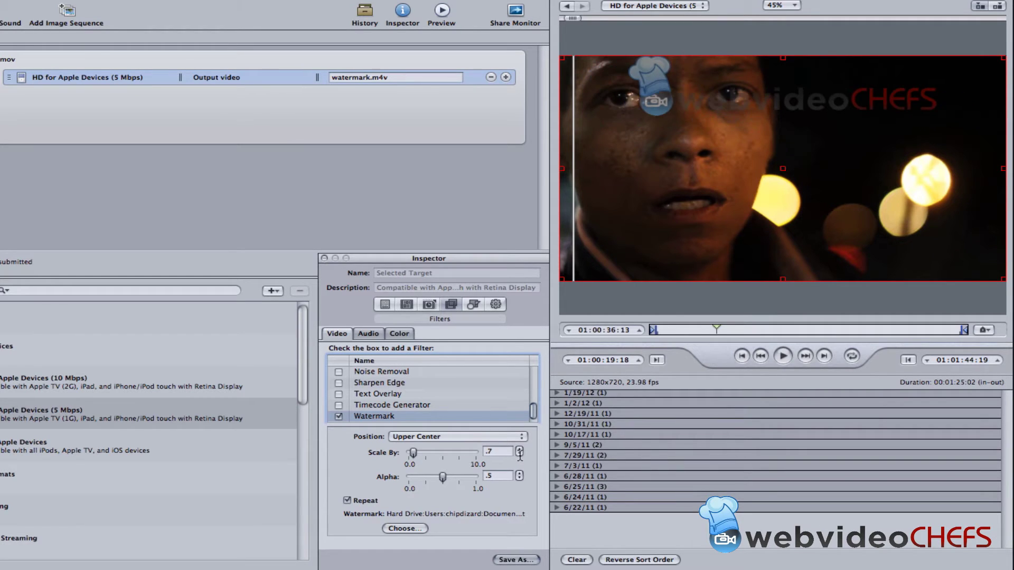
{"action": "left_click", "coordinate": [520, 455]}
{"action": "left_click", "coordinate": [519, 455]}
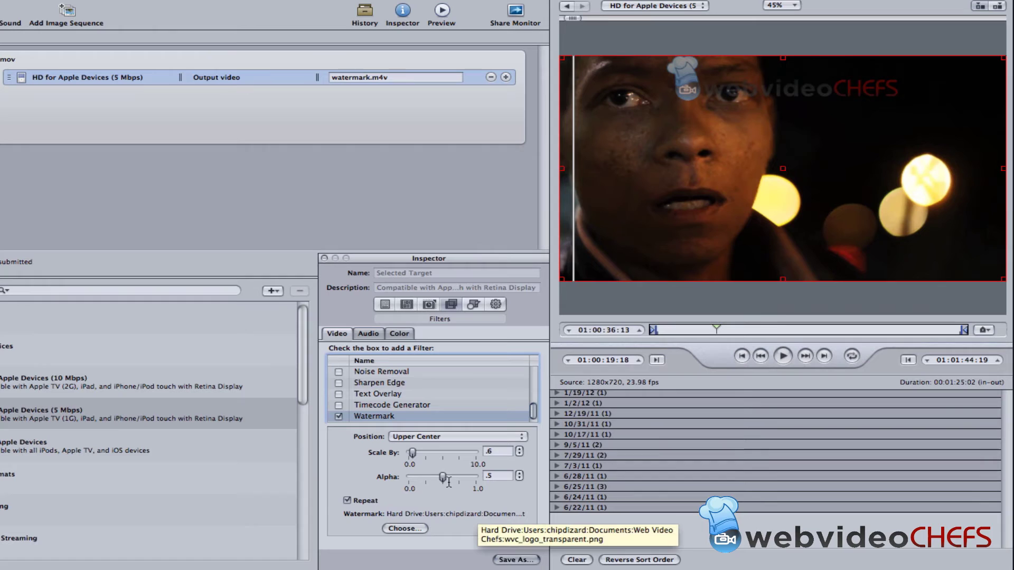
{"action": "mouse_move", "coordinate": [444, 478]}
{"action": "left_mouse_down"}
{"action": "mouse_move", "coordinate": [494, 478]}
{"action": "mouse_move", "coordinate": [430, 482]}
{"action": "left_mouse_up"}
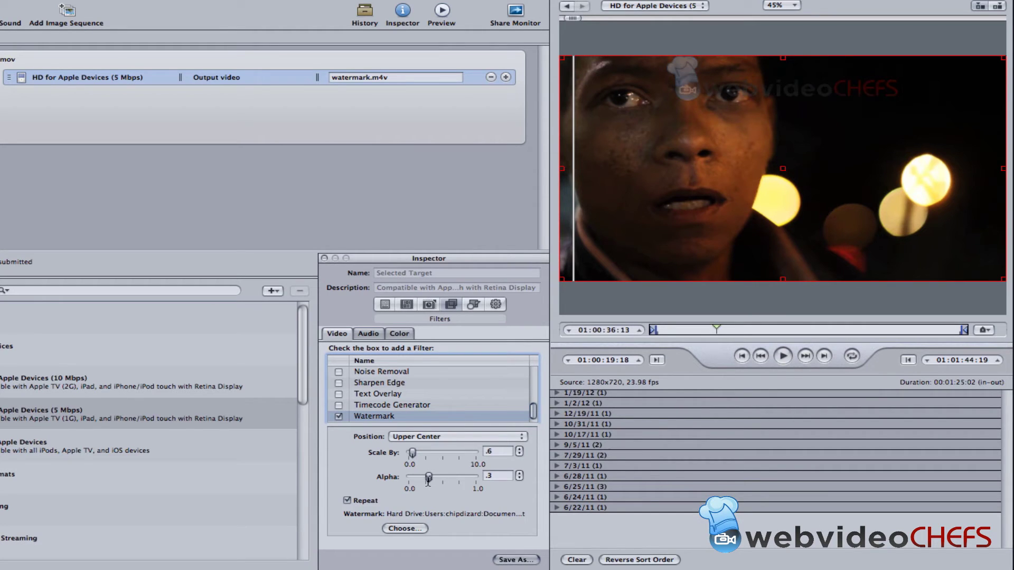
{"action": "mouse_move", "coordinate": [429, 482]}
{"action": "left_mouse_down"}
{"action": "mouse_move", "coordinate": [453, 482]}
{"action": "mouse_move", "coordinate": [444, 483]}
{"action": "left_mouse_up"}
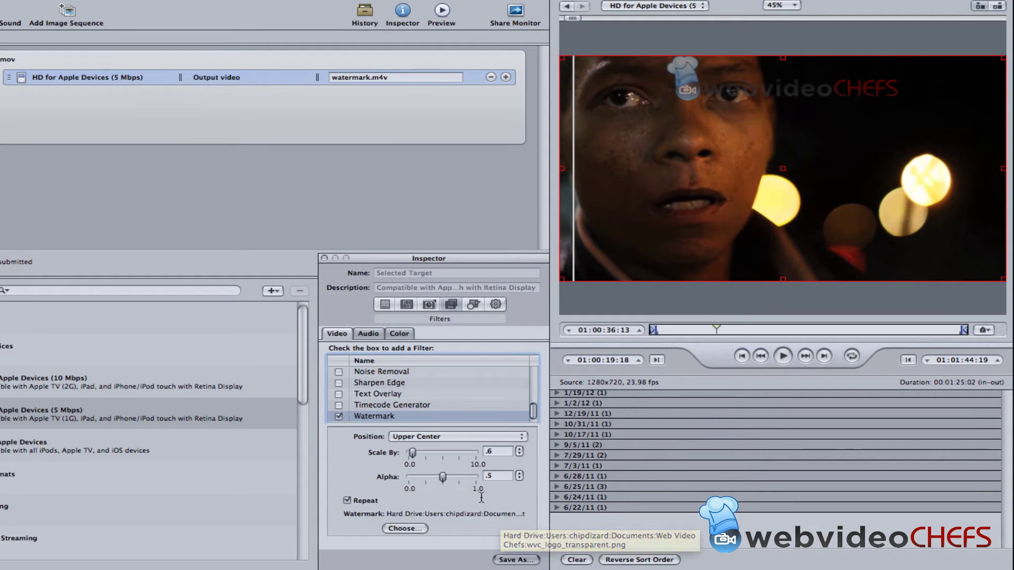
Save the filter setup as a setting named 'Watermark'.
{"action": "left_click", "coordinate": [516, 560]}
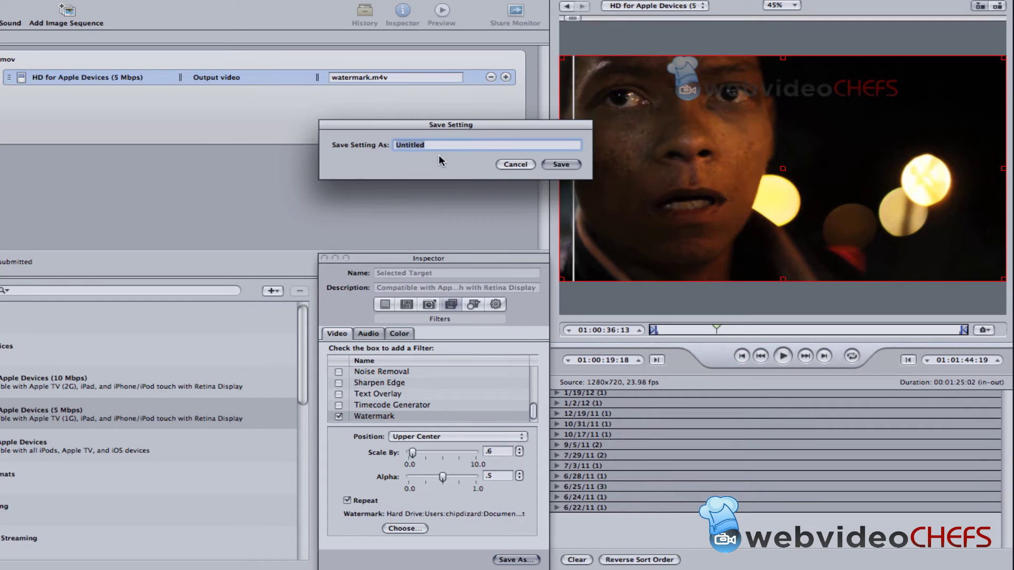
{"action": "type", "text": "Watermark"}
{"action": "key", "text": "Return"}
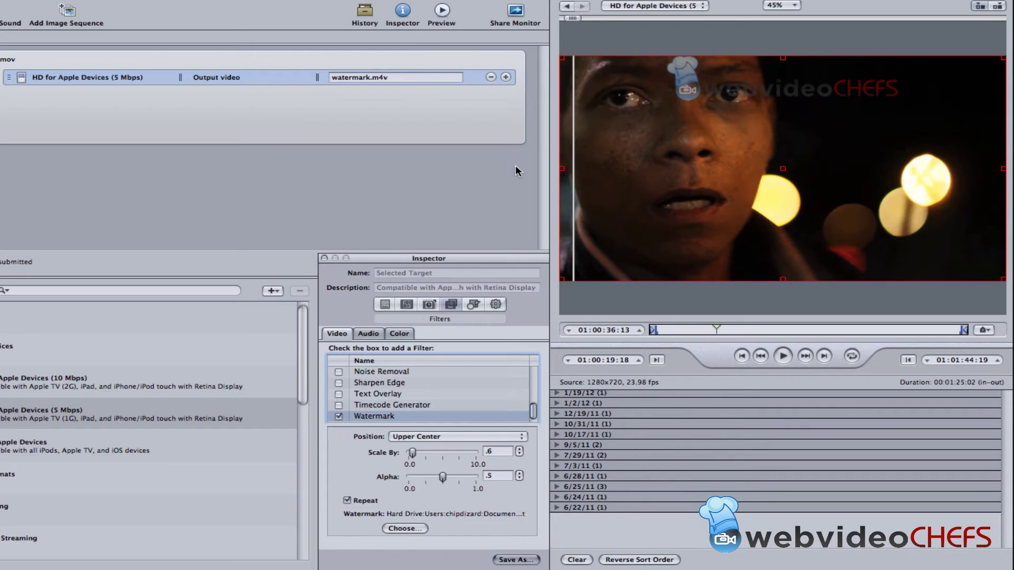
Enable the Timecode Generator at Lower Right—Title Safe with the label 'TCM'.
{"action": "left_click", "coordinate": [388, 409]}
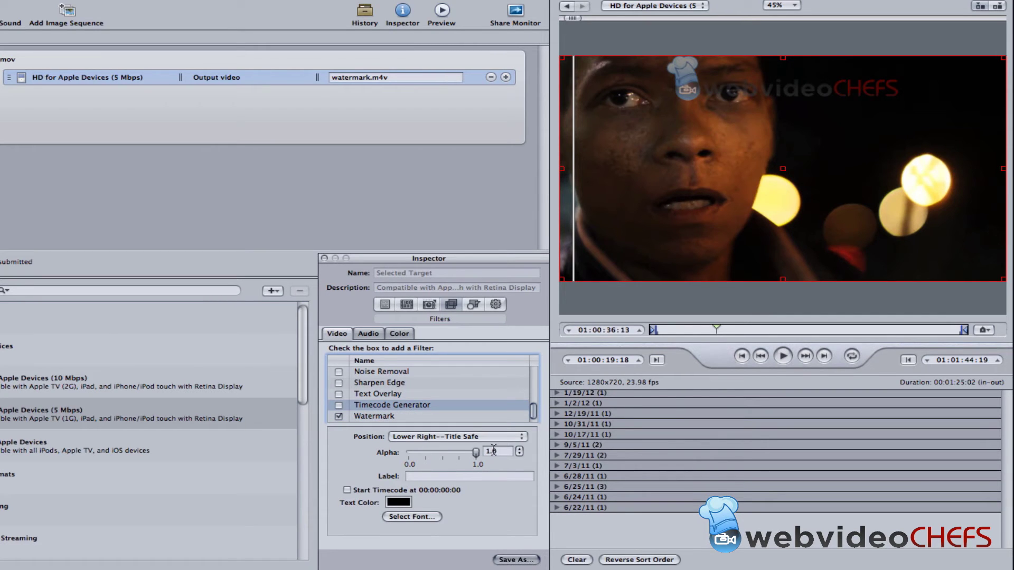
{"action": "left_click", "coordinate": [464, 436]}
{"action": "left_click", "coordinate": [464, 436]}
{"action": "left_click", "coordinate": [429, 477]}
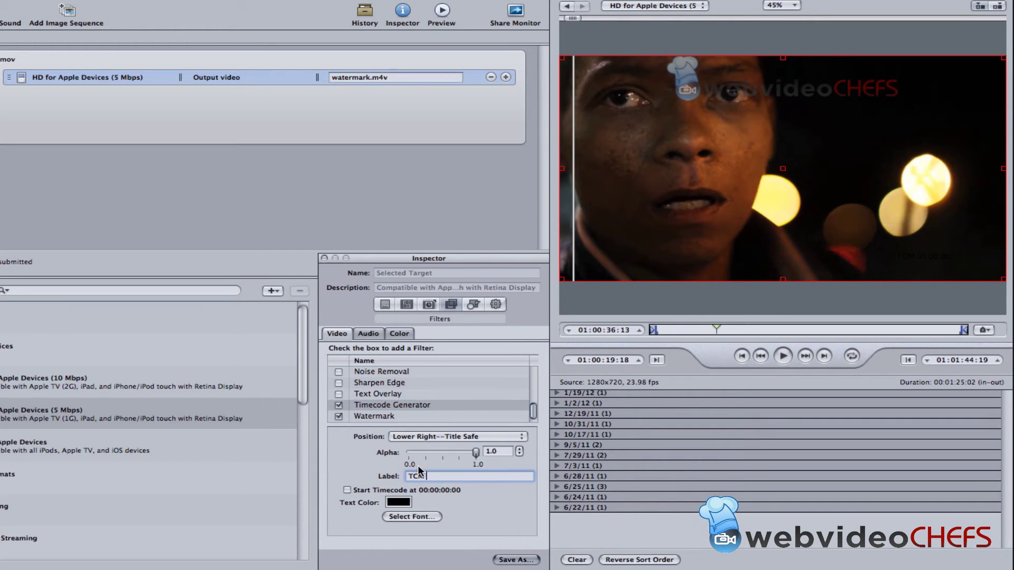
{"action": "type", "text": "TCM"}
Make the timecode text colour white.
{"action": "left_click", "coordinate": [388, 505]}
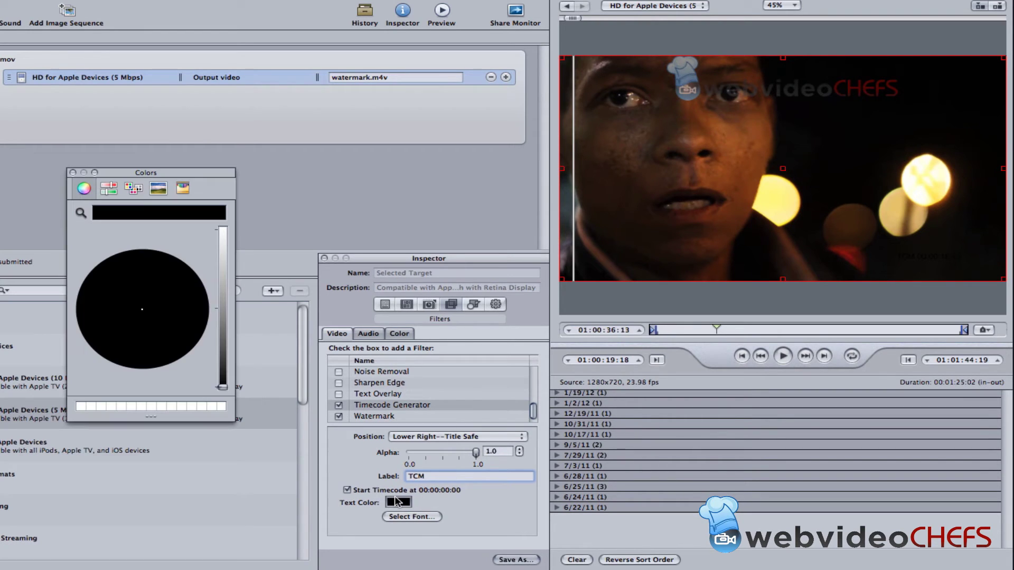
{"action": "left_click", "coordinate": [79, 407]}
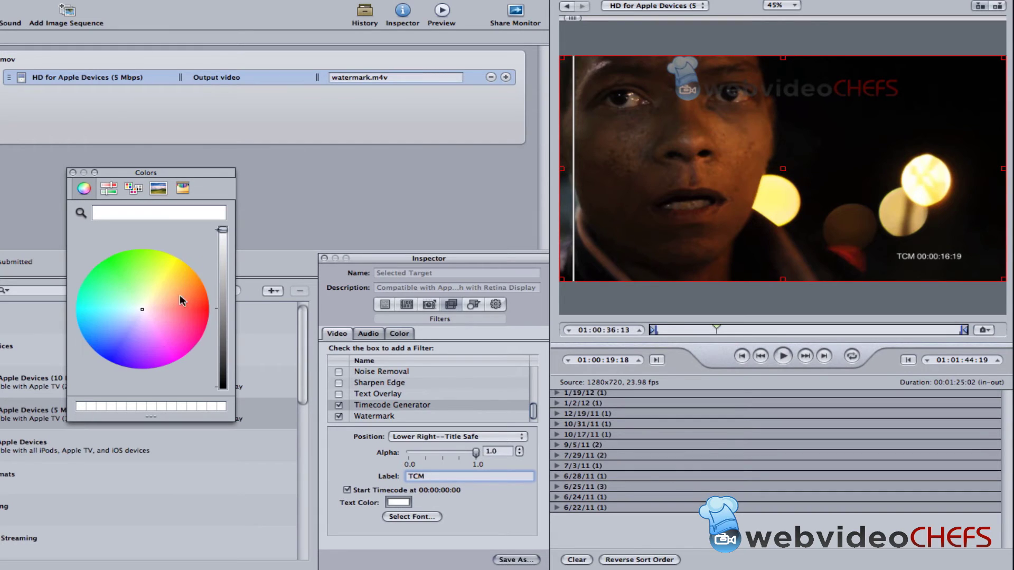
{"action": "left_click", "coordinate": [74, 173]}
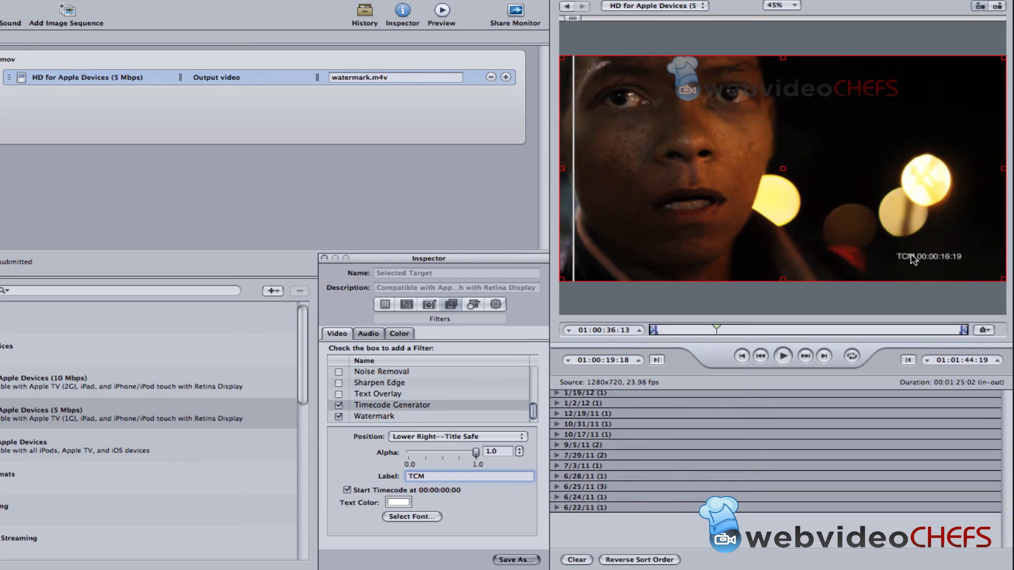
Set the timecode font to Bold at size 64.
{"action": "left_click", "coordinate": [402, 517]}
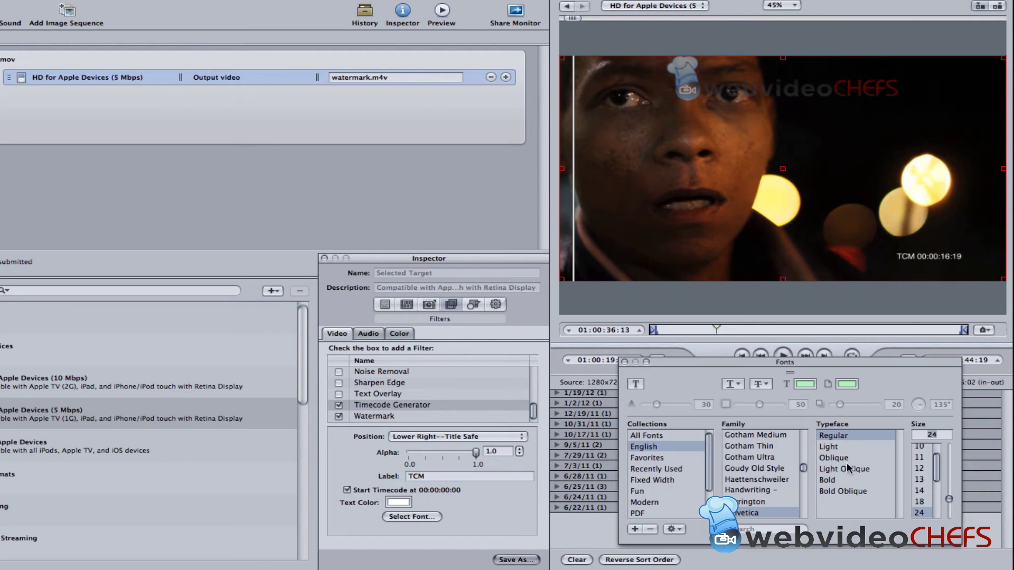
{"action": "left_click_drag", "start_coordinate": [946, 499], "coordinate": [949, 450]}
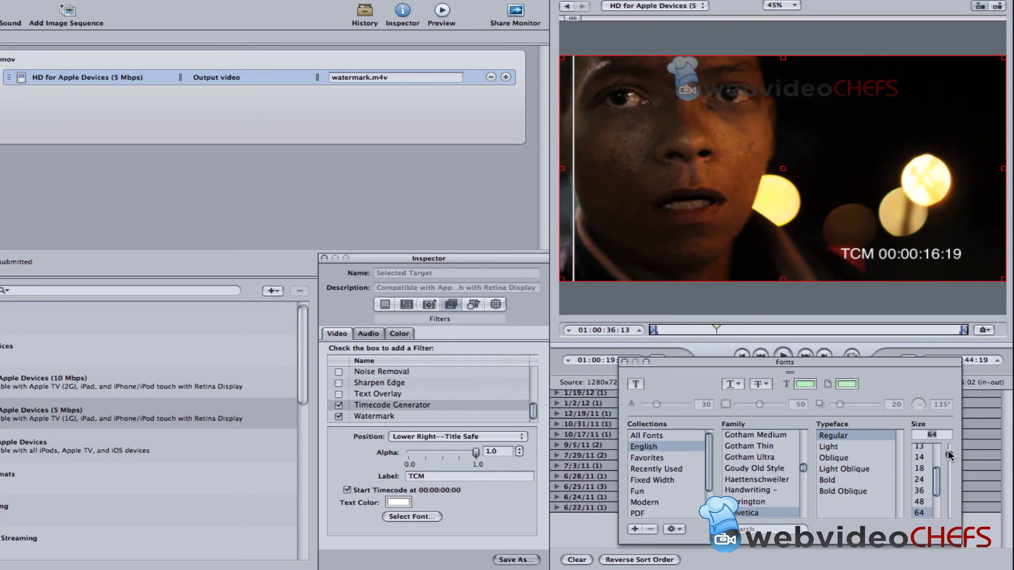
{"action": "left_click", "coordinate": [844, 487]}
{"action": "left_click", "coordinate": [842, 479]}
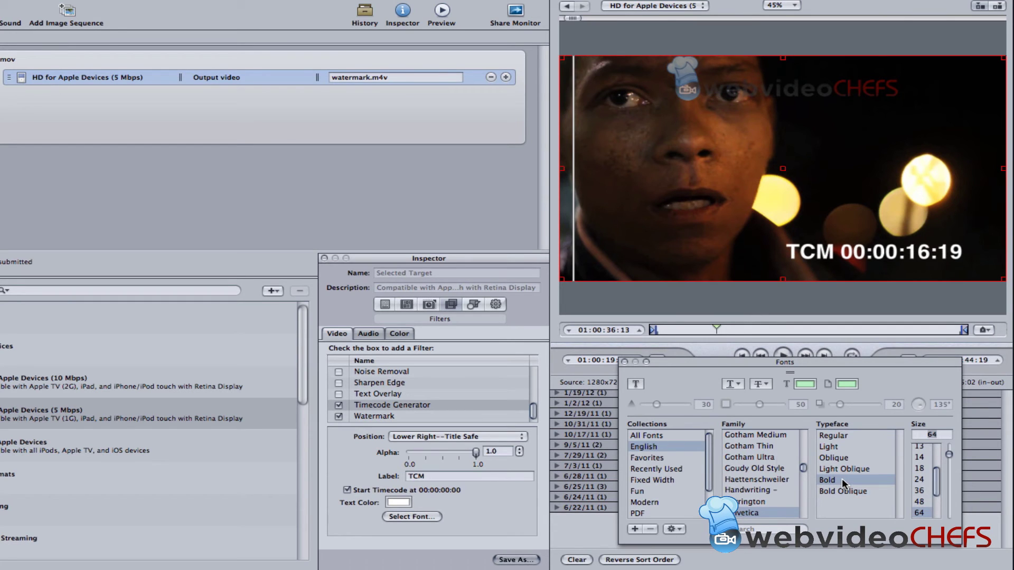
{"action": "left_click", "coordinate": [624, 361]}
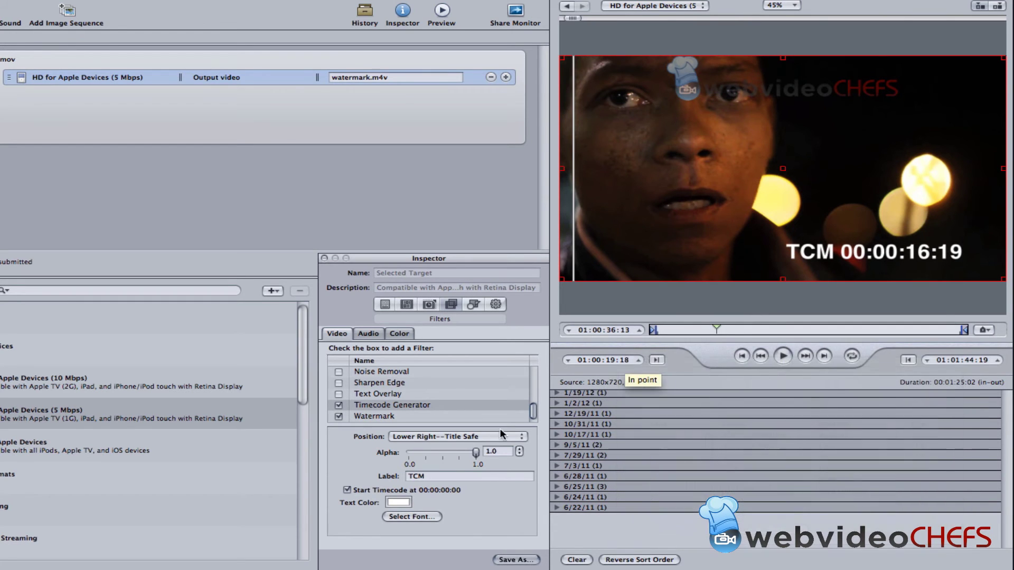
Move the timecode to Lower Center—Title Safe and preview a later part of the clip.
{"action": "left_click", "coordinate": [451, 436]}
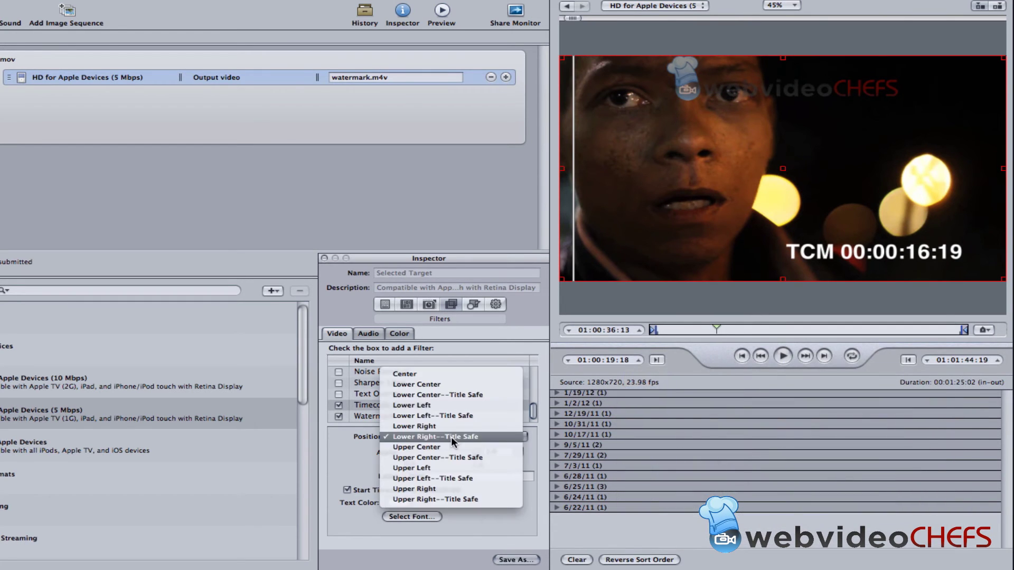
{"action": "left_click", "coordinate": [447, 396]}
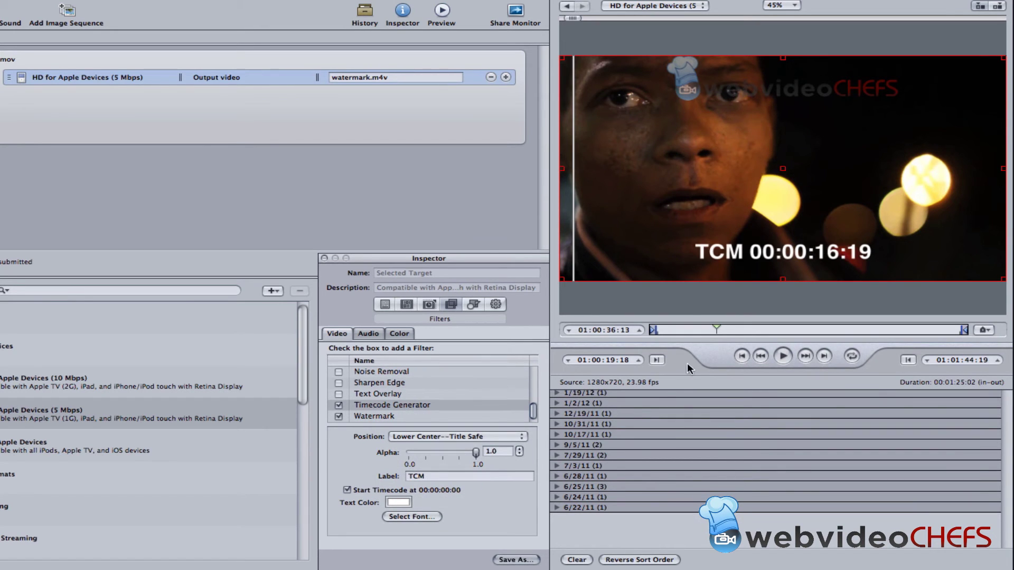
{"action": "left_click_drag", "start_coordinate": [705, 325], "coordinate": [860, 329]}
Open the batch submission options and cancel them.
{"action": "left_click", "coordinate": [500, 184]}
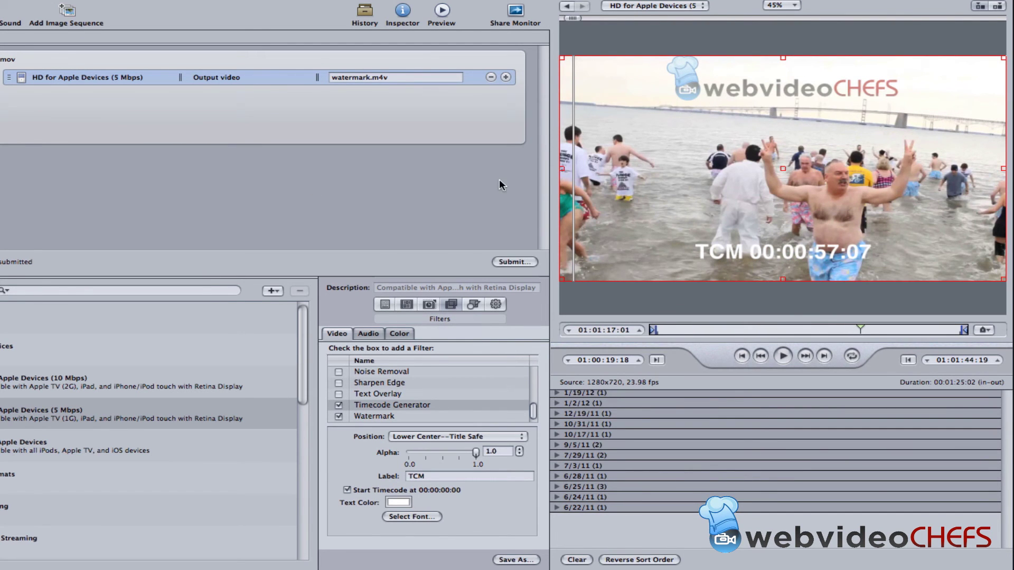
{"action": "left_click", "coordinate": [512, 262]}
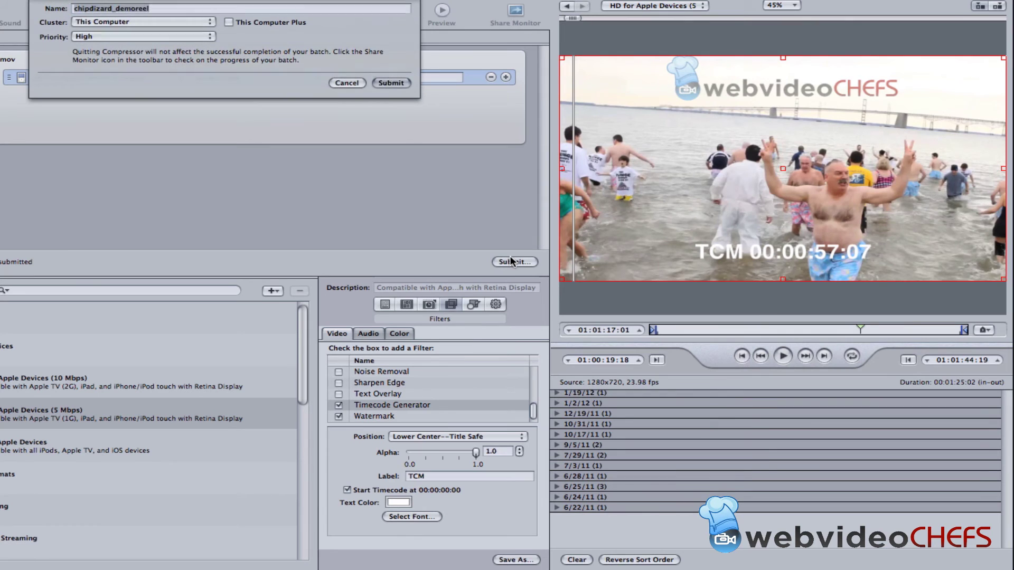
{"action": "left_click", "coordinate": [346, 83]}
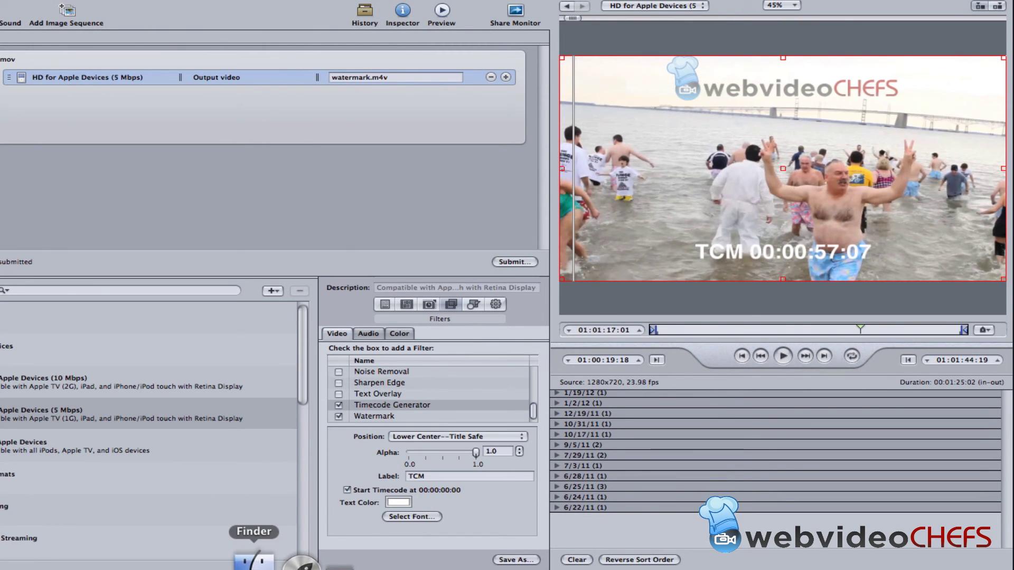
Open the Desktop's Output video folder in Finder.
{"action": "left_click", "coordinate": [253, 561]}
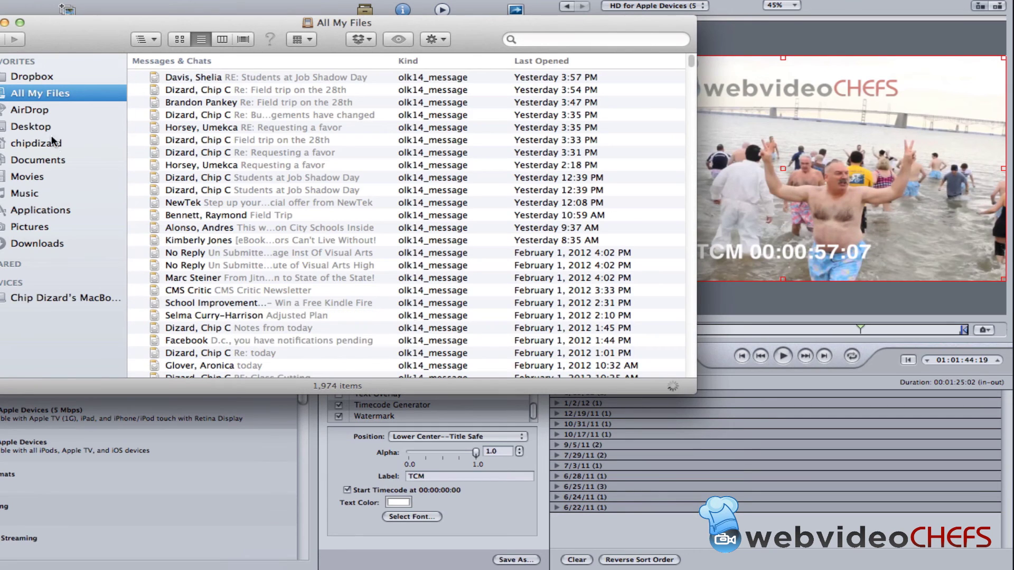
{"action": "left_click", "coordinate": [42, 125]}
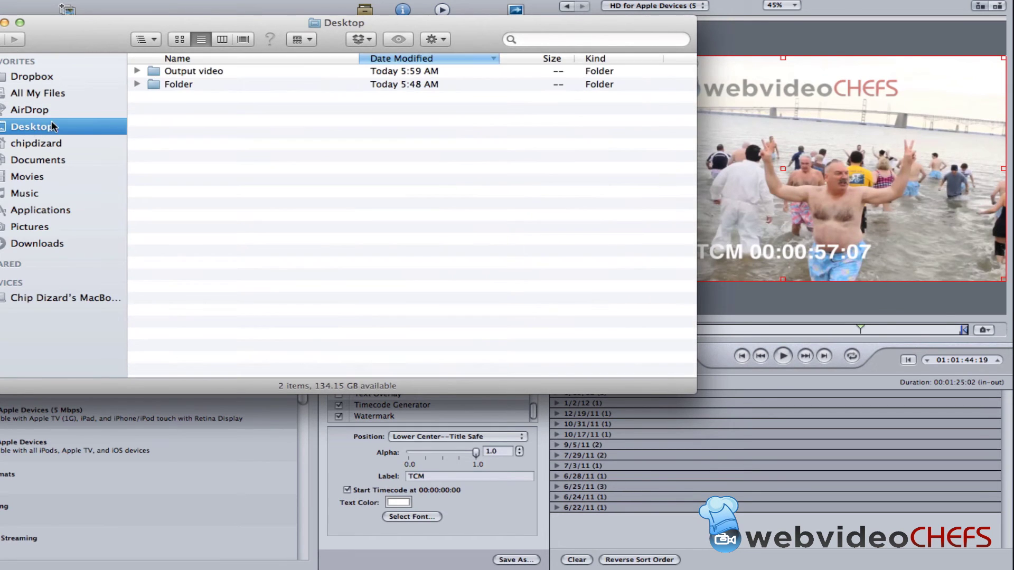
{"action": "double_click", "coordinate": [180, 70]}
Quick Look the rendered .m4v movie, scrubbing ahead to check the logo and timecode.
{"action": "left_click", "coordinate": [184, 70]}
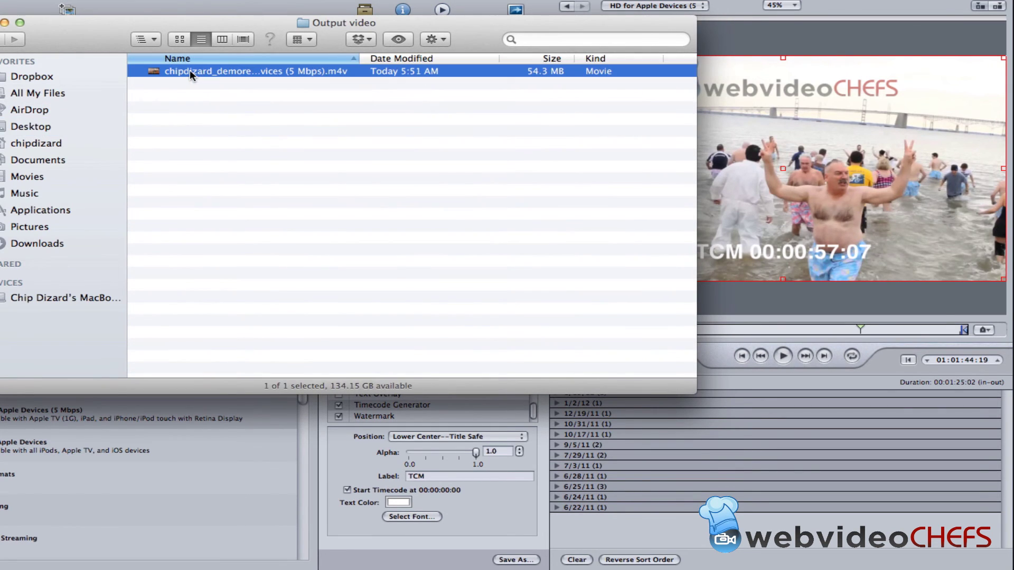
{"action": "key", "text": "space"}
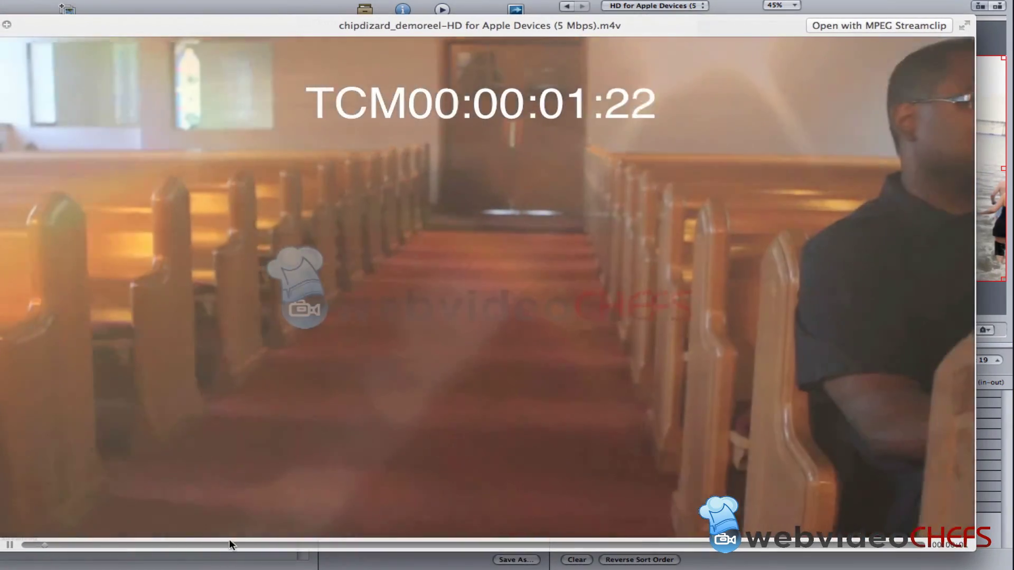
{"action": "left_click_drag", "start_coordinate": [229, 539], "coordinate": [935, 545]}
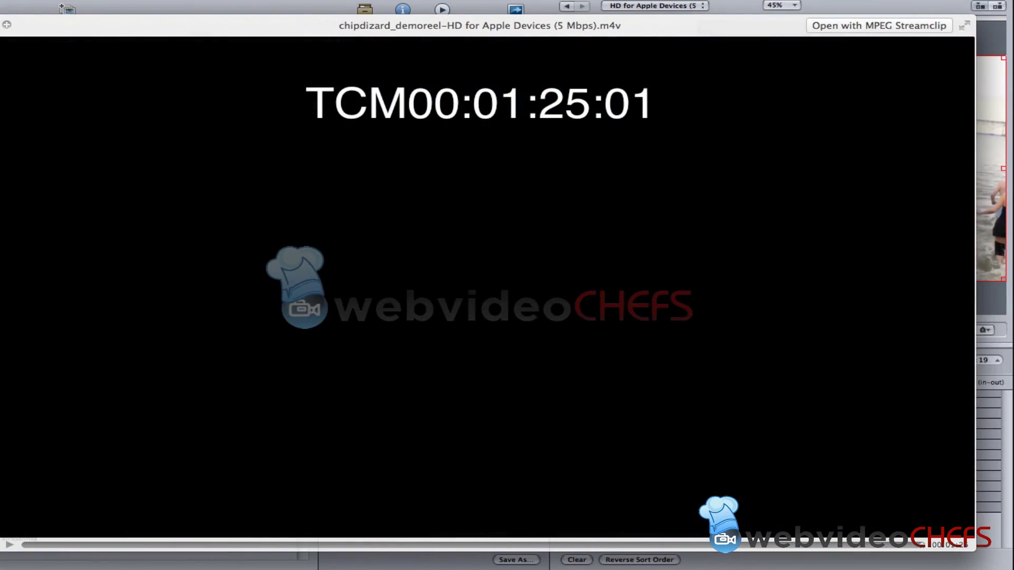
{"action": "key", "text": "Escape"}
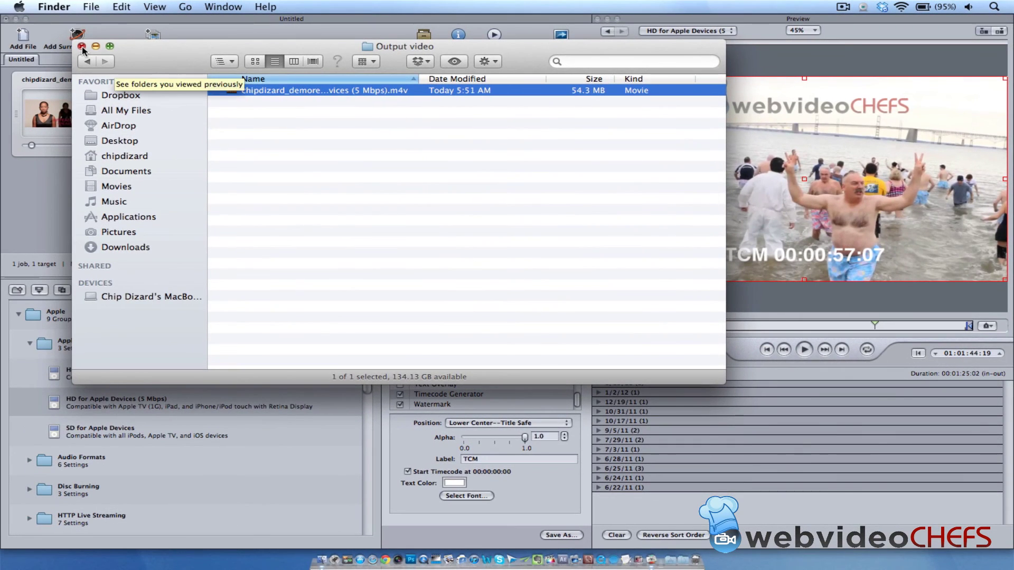
Close the Output video Finder window to return to Compressor's batch.
{"action": "left_click", "coordinate": [82, 47]}
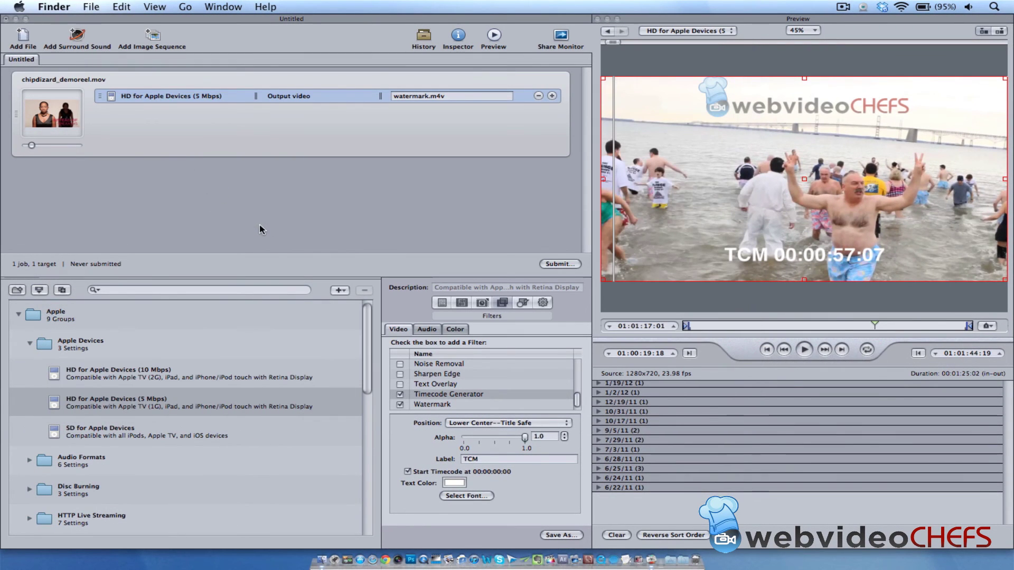